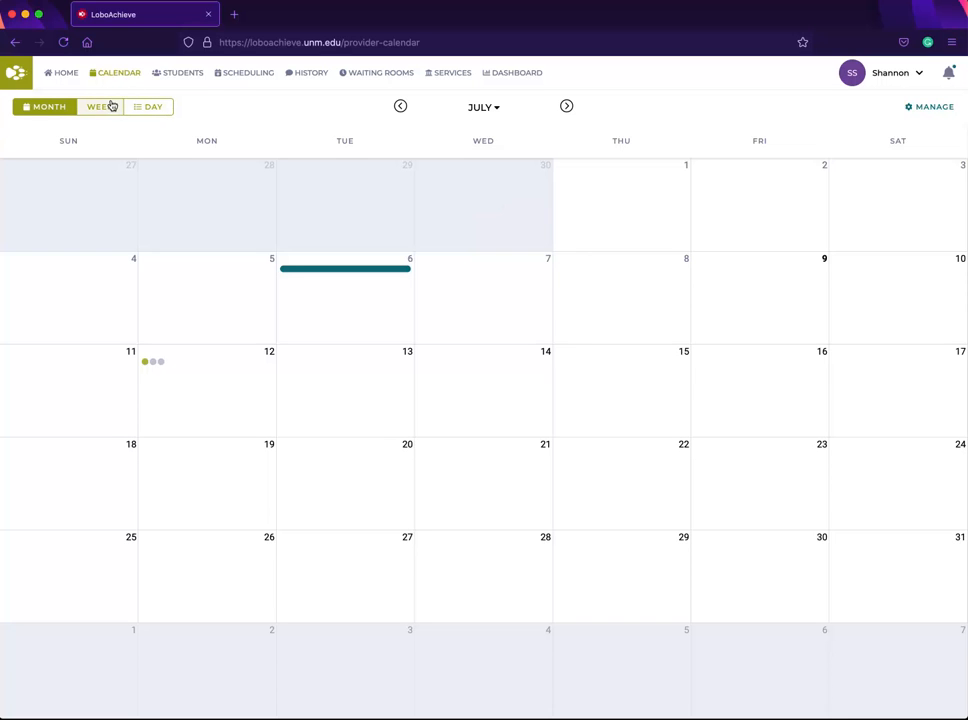
Step: Open the Jul 11 – Jul 17 week and start removing Monday's appointments availability block
{"action": "left_click", "coordinate": [100, 108]}
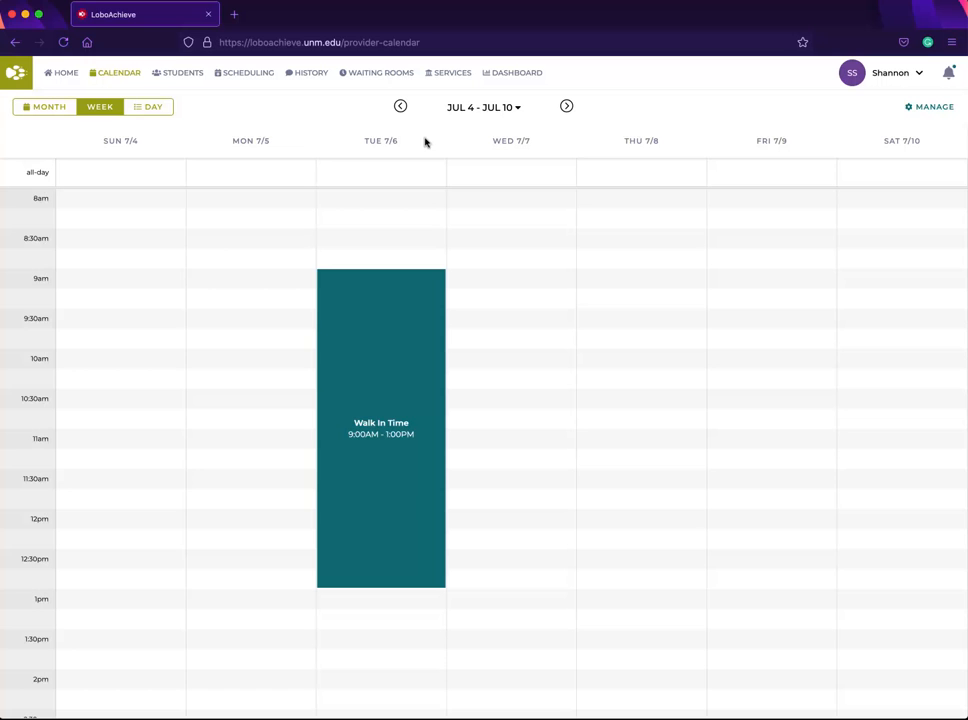
{"action": "left_click", "coordinate": [566, 107]}
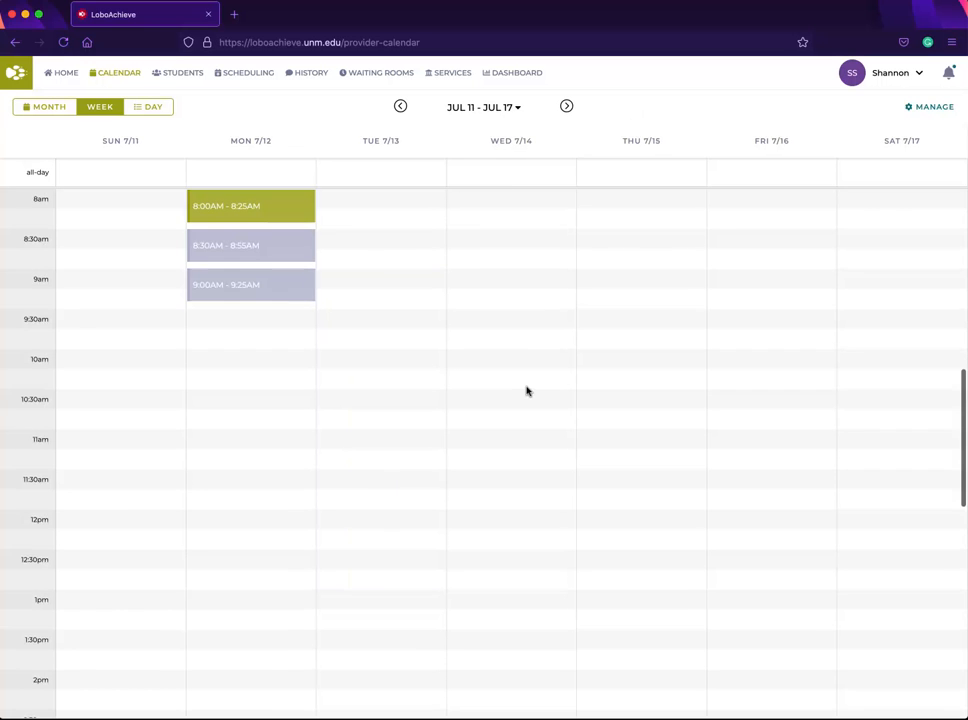
{"action": "scroll", "coordinate": [525, 389], "scroll_direction": "up", "scroll_amount": 1}
{"action": "mouse_move", "coordinate": [281, 279]}
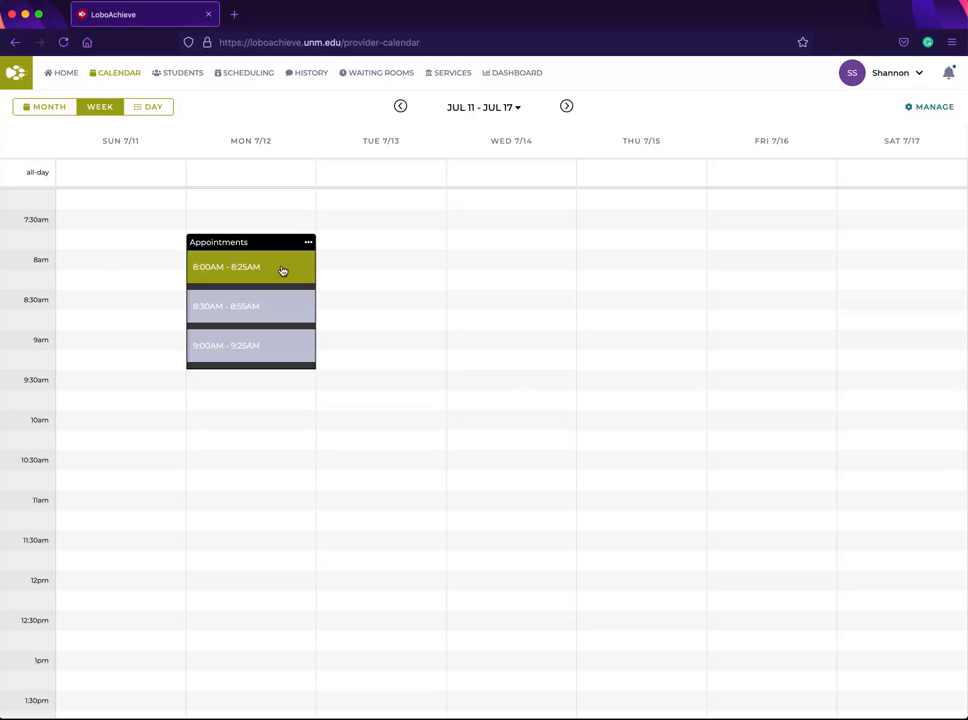
{"action": "left_click", "coordinate": [308, 244]}
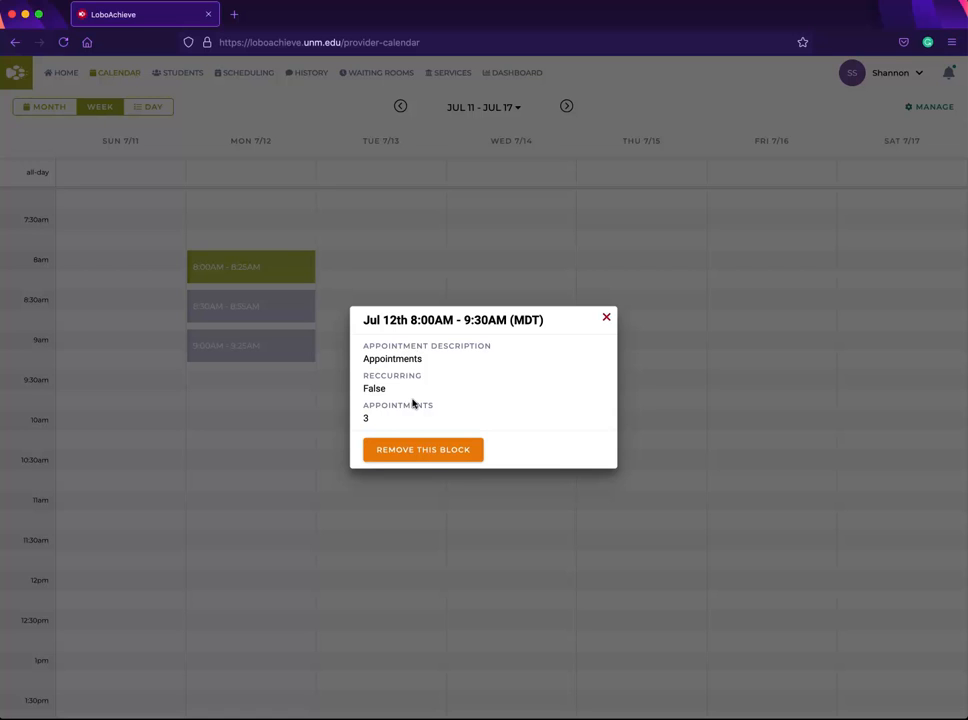
{"action": "left_click", "coordinate": [438, 455]}
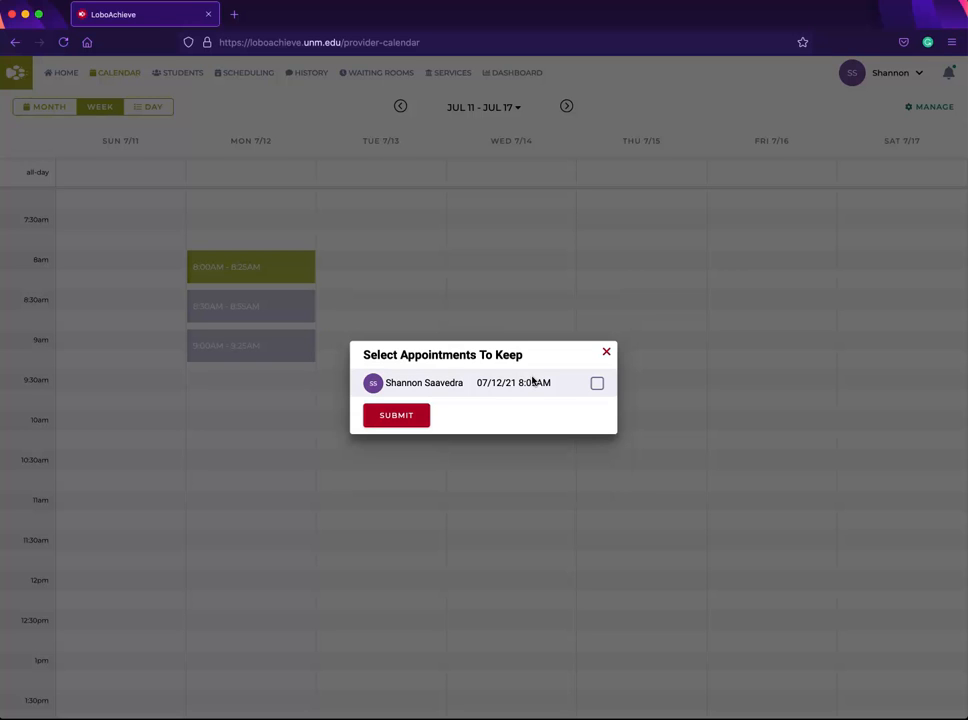
Step: Mark the booked 8:00 AM appointment to keep and submit the block removal without a cancellation reason
{"action": "left_click", "coordinate": [597, 385]}
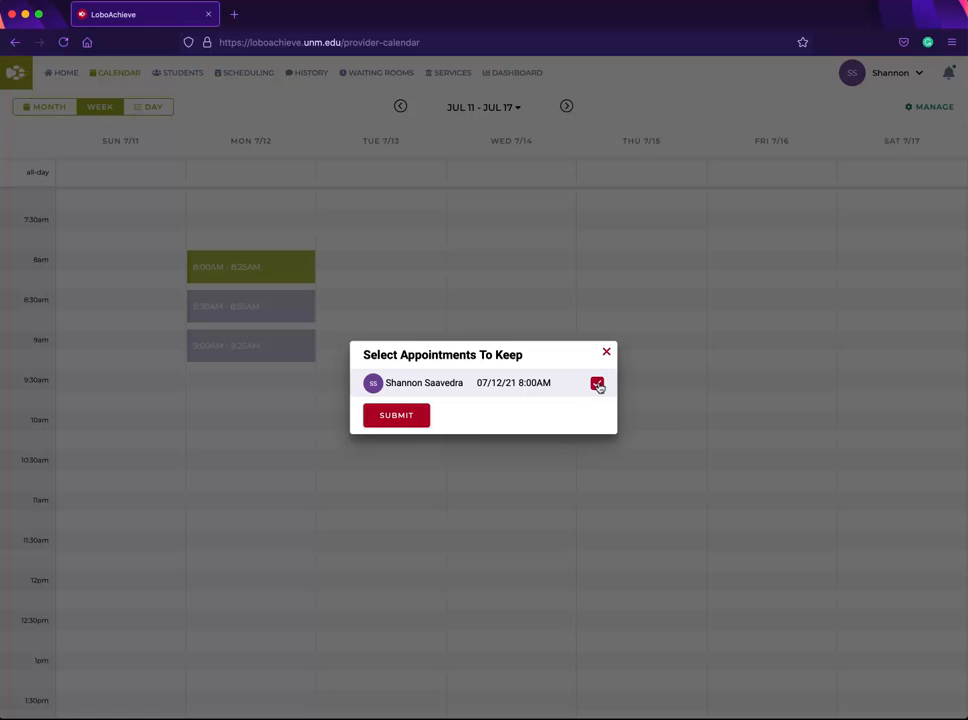
{"action": "left_click", "coordinate": [400, 423]}
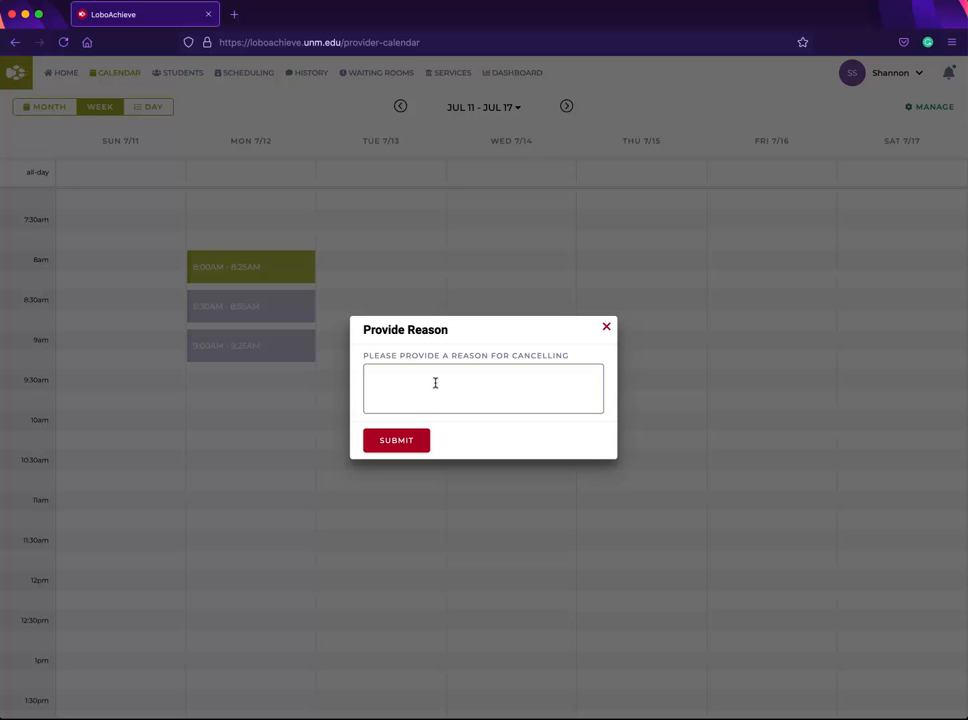
{"action": "left_click", "coordinate": [435, 383]}
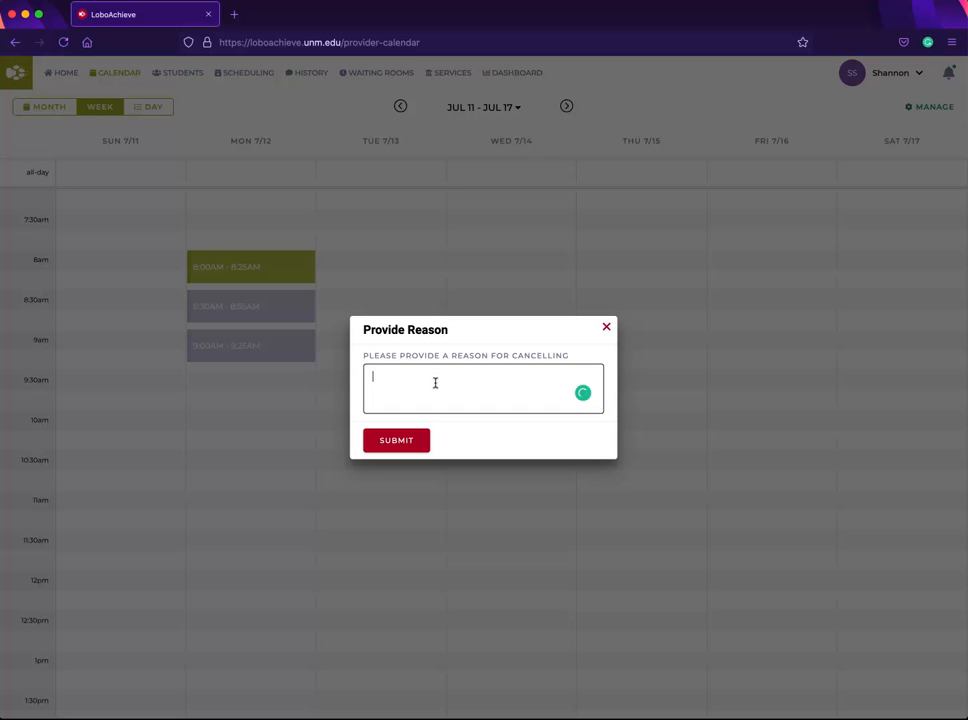
{"action": "left_click", "coordinate": [419, 440]}
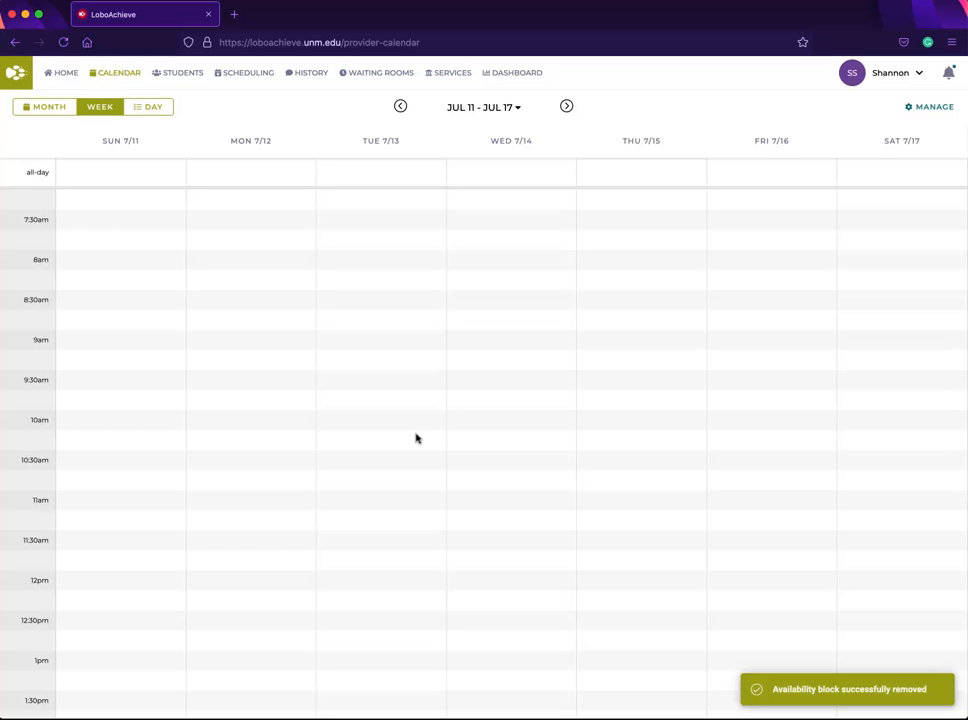
Step: Start a new availability and choose to create a new appointment description
{"action": "left_click", "coordinate": [887, 110]}
{"action": "left_click", "coordinate": [926, 109]}
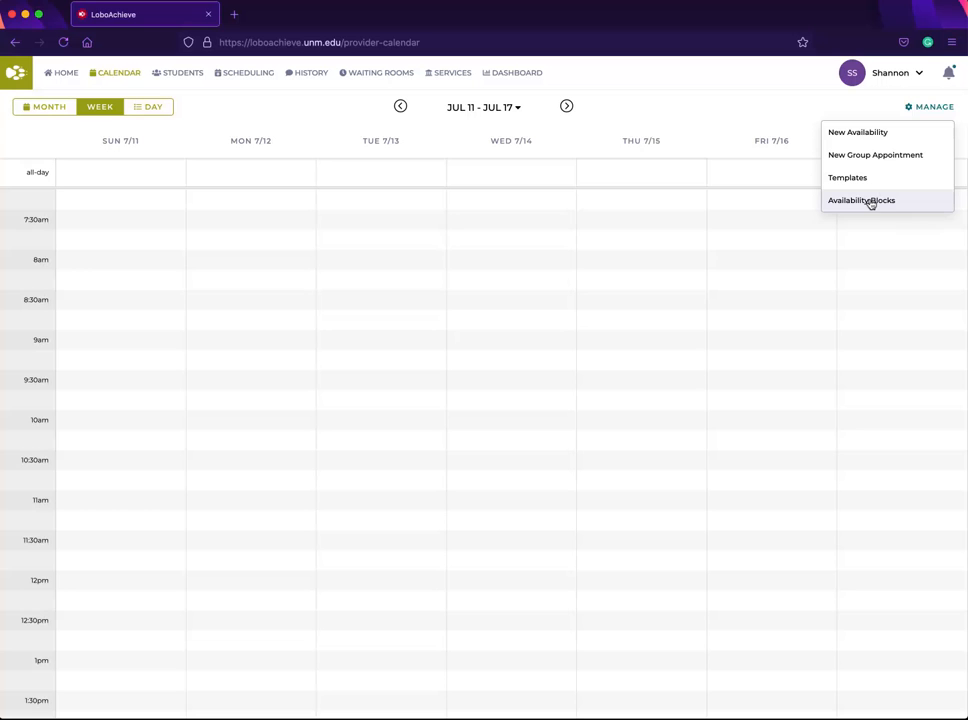
{"action": "left_click", "coordinate": [889, 135]}
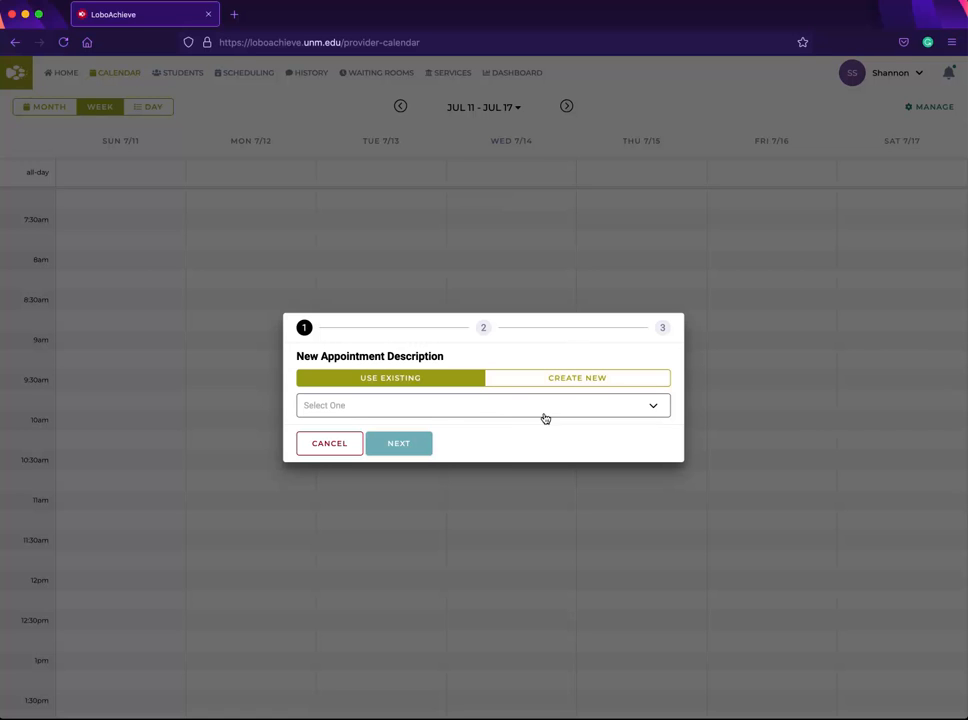
{"action": "left_click", "coordinate": [579, 379]}
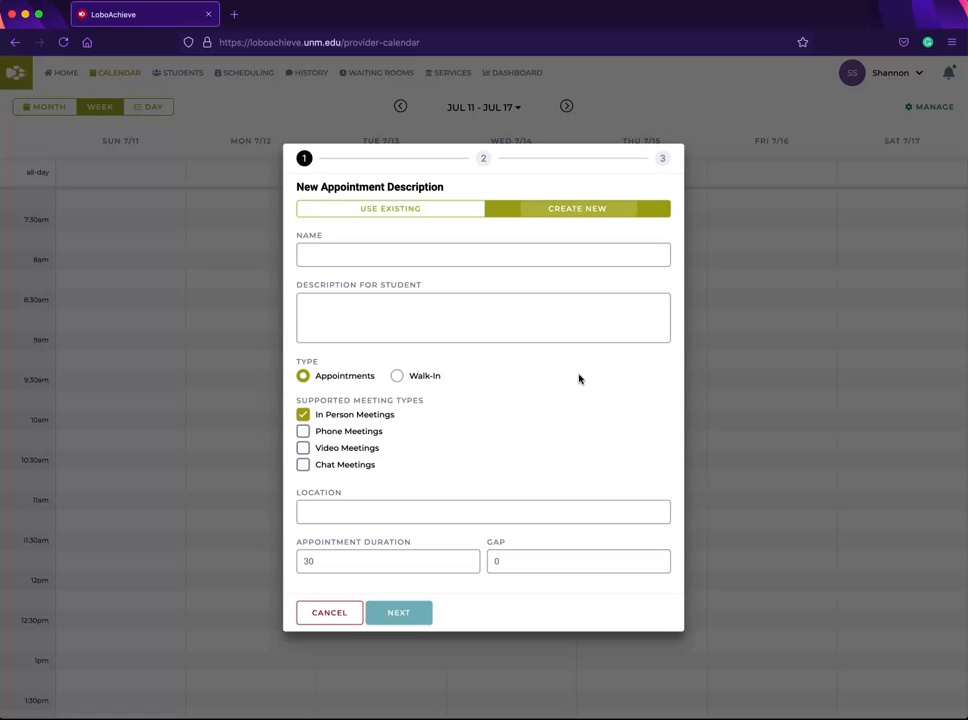
{"action": "left_click", "coordinate": [470, 252]}
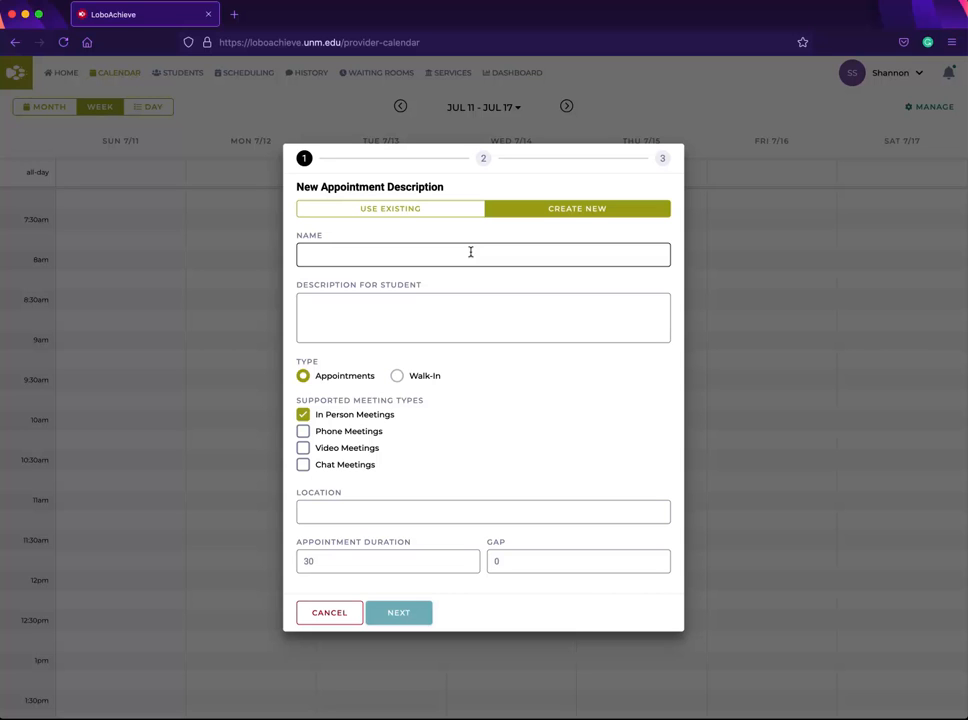
{"action": "left_click", "coordinate": [389, 327]}
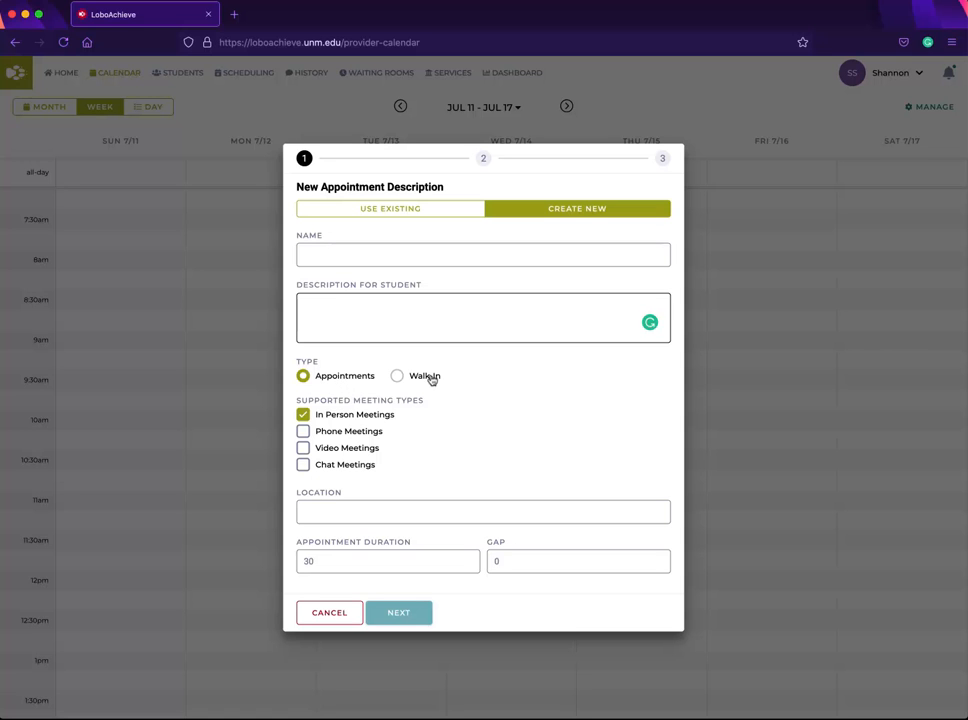
Step: Enable Phone, Video and Chat meetings alongside In Person meetings
{"action": "left_click", "coordinate": [303, 431]}
{"action": "left_click", "coordinate": [303, 448]}
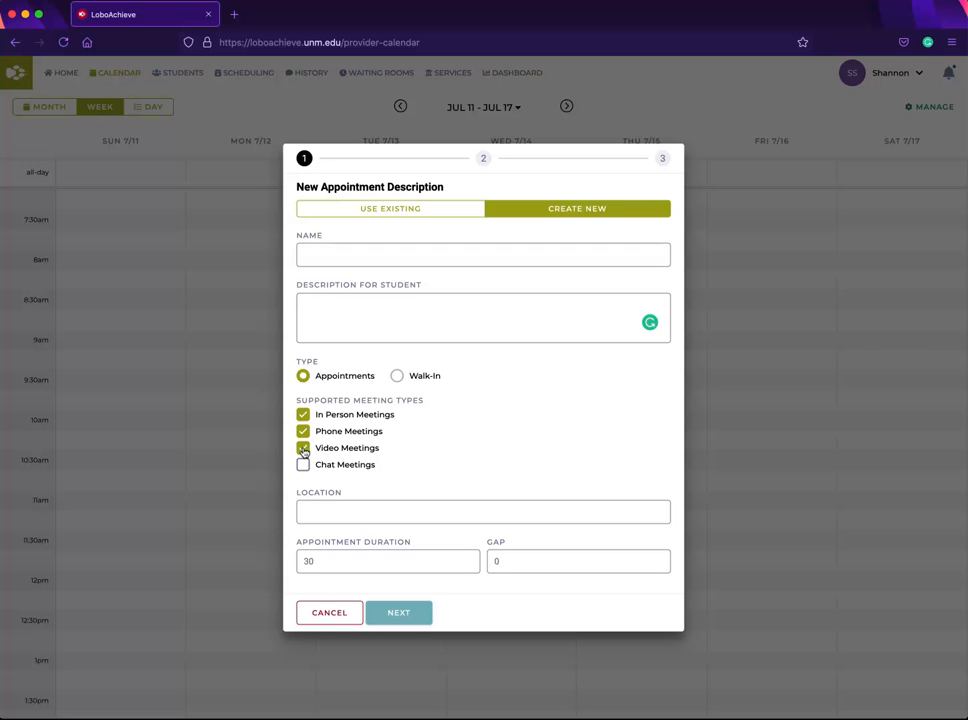
{"action": "left_click", "coordinate": [304, 466]}
{"action": "left_click", "coordinate": [340, 509]}
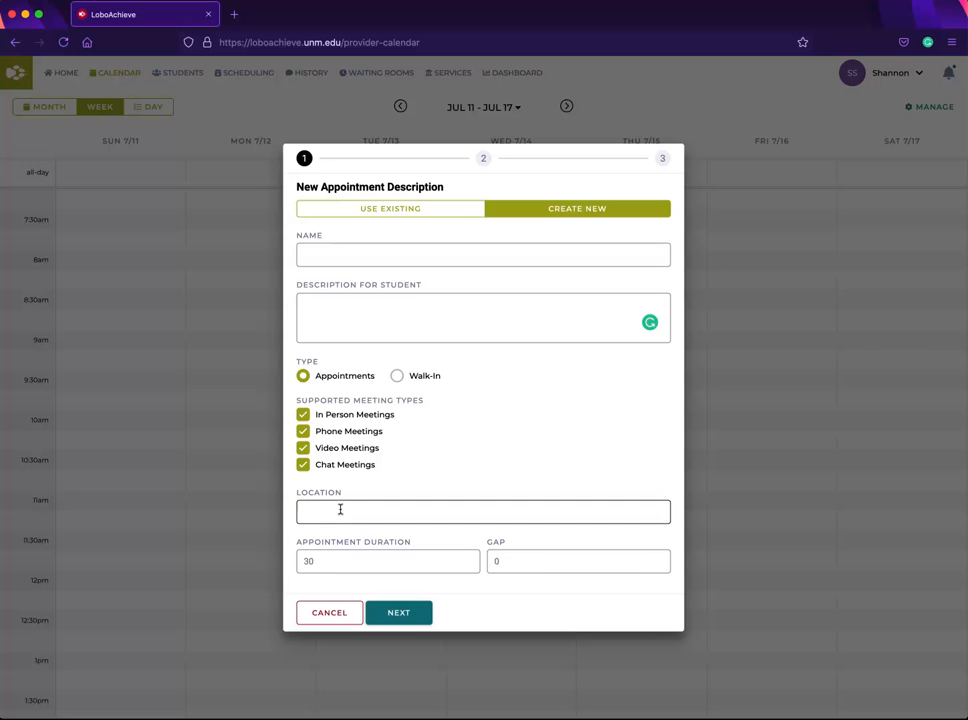
Step: Set the appointment duration to 25 and the gap to 5, then continue to scheduling
{"action": "double_click", "coordinate": [341, 561]}
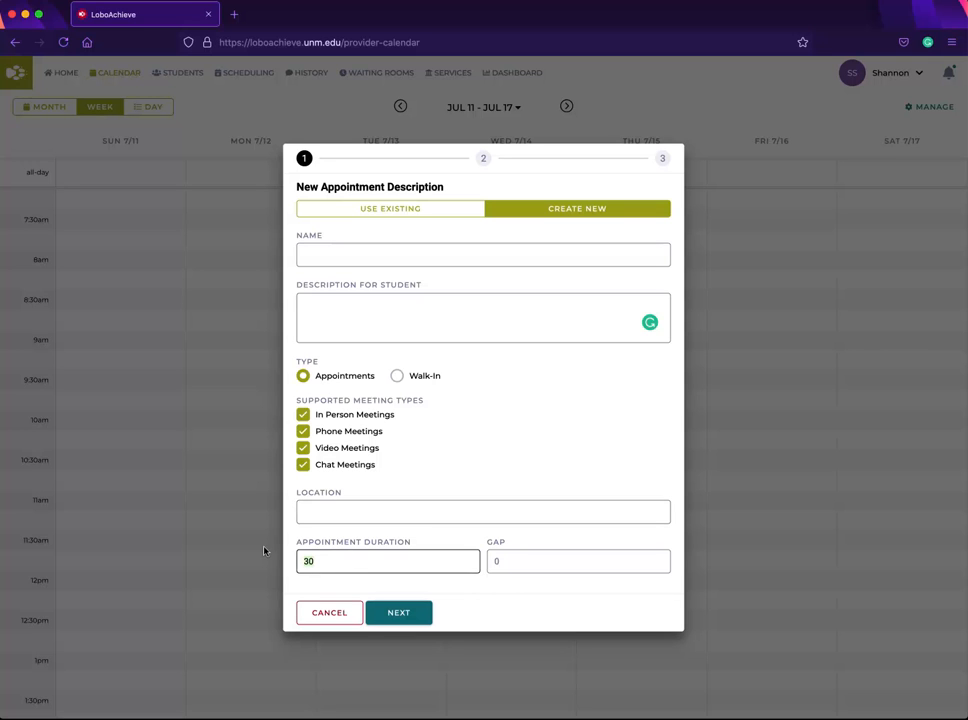
{"action": "type", "text": "25"}
{"action": "left_click", "coordinate": [503, 564]}
{"action": "type", "text": "5"}
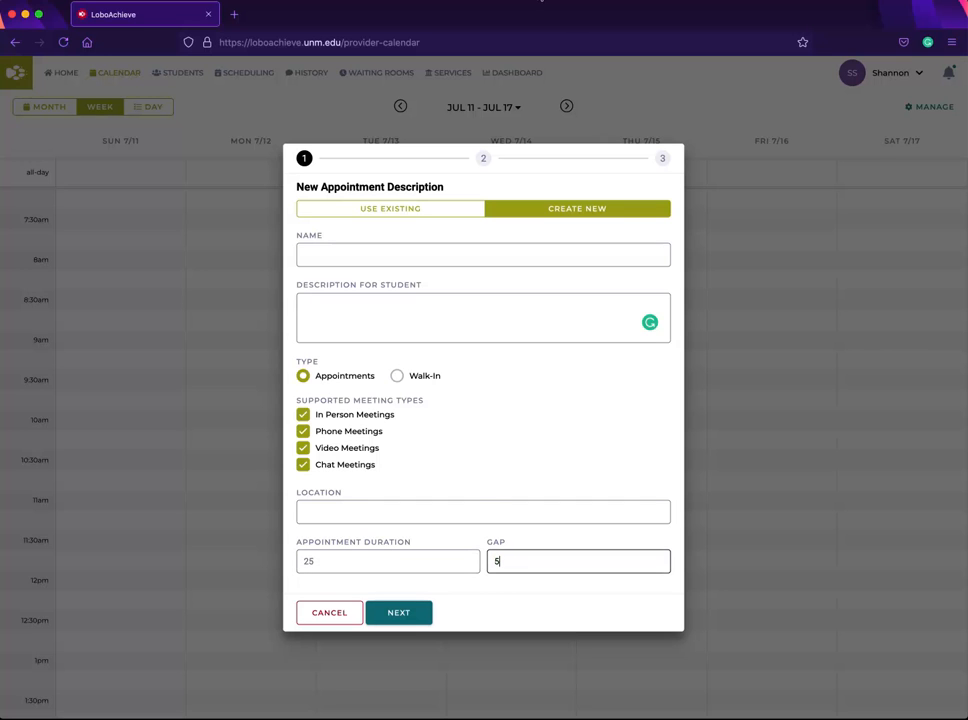
{"action": "left_click", "coordinate": [400, 613]}
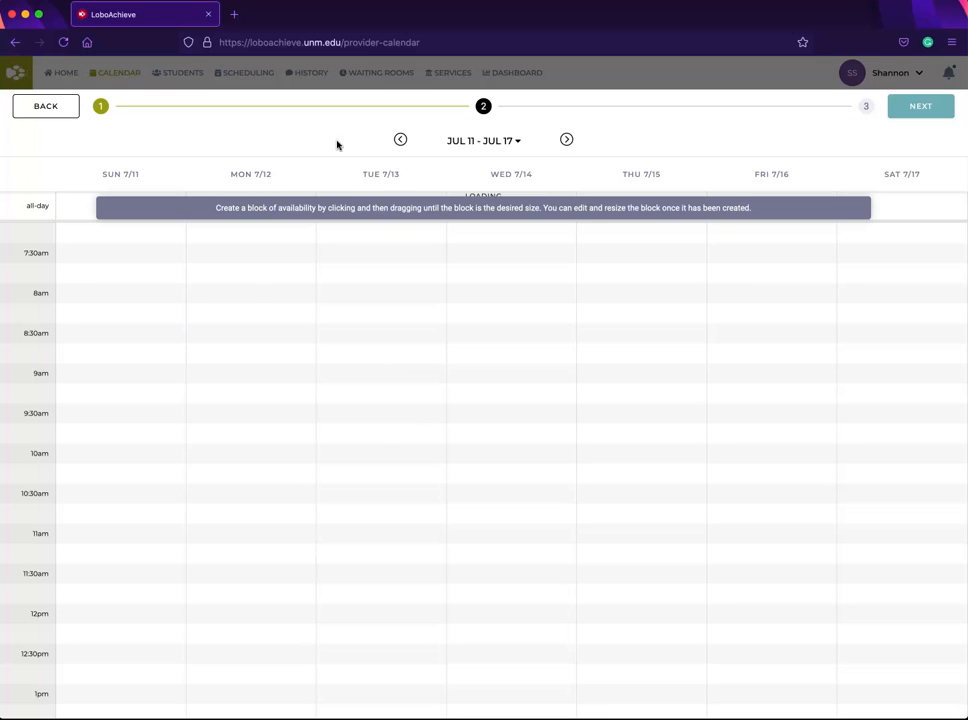
Step: Draw an availability block on Monday Jul 12 from 8:00 AM to 12:00 PM
{"action": "left_click", "coordinate": [566, 141]}
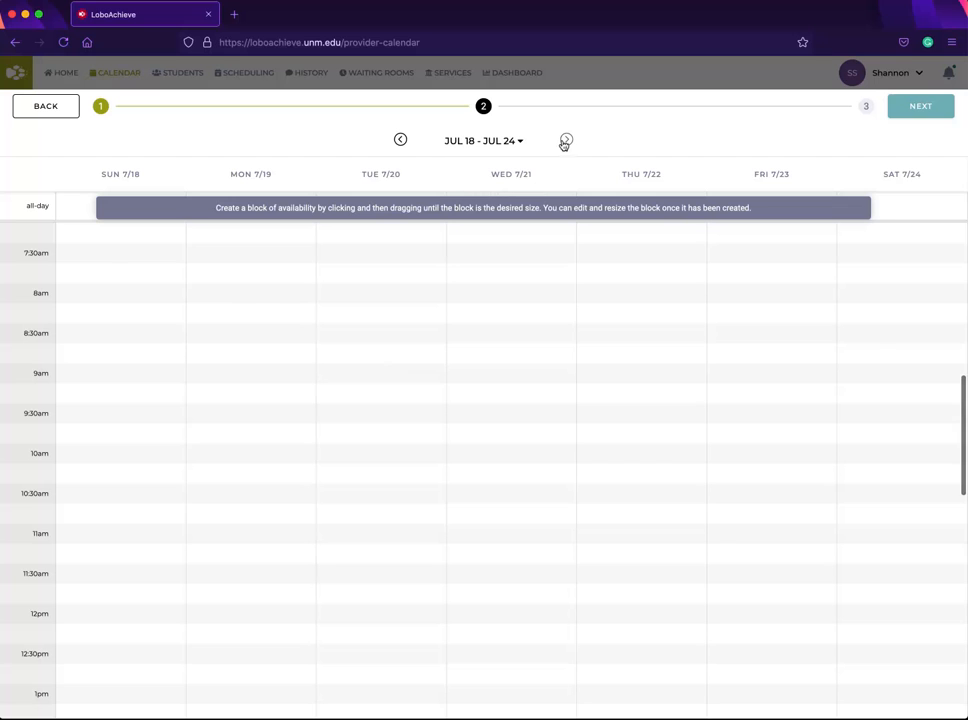
{"action": "left_click", "coordinate": [400, 141]}
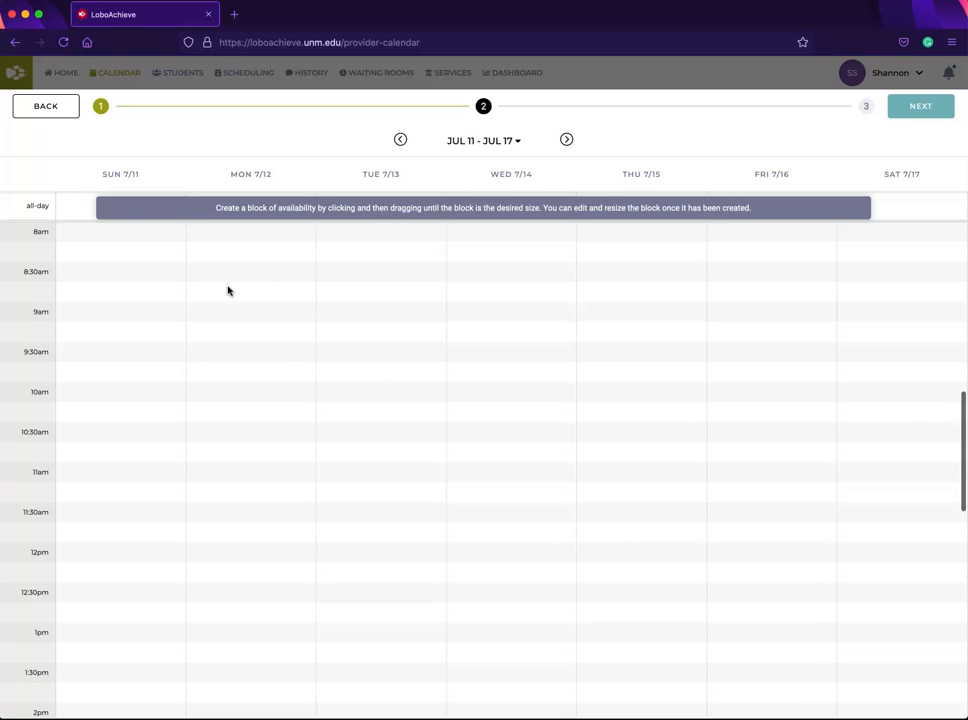
{"action": "left_click_drag", "start_coordinate": [255, 232], "coordinate": [242, 542]}
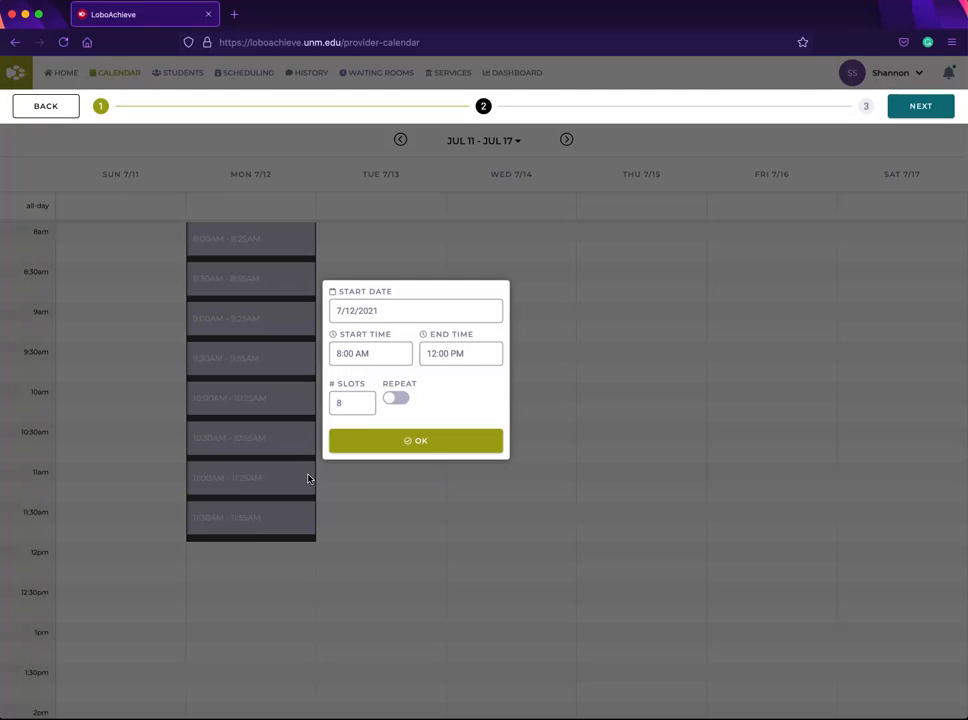
Step: Make the block repeat on Monday, Wednesday and Friday until 7/30/2021 and confirm it
{"action": "left_click", "coordinate": [396, 399]}
{"action": "left_click", "coordinate": [417, 437]}
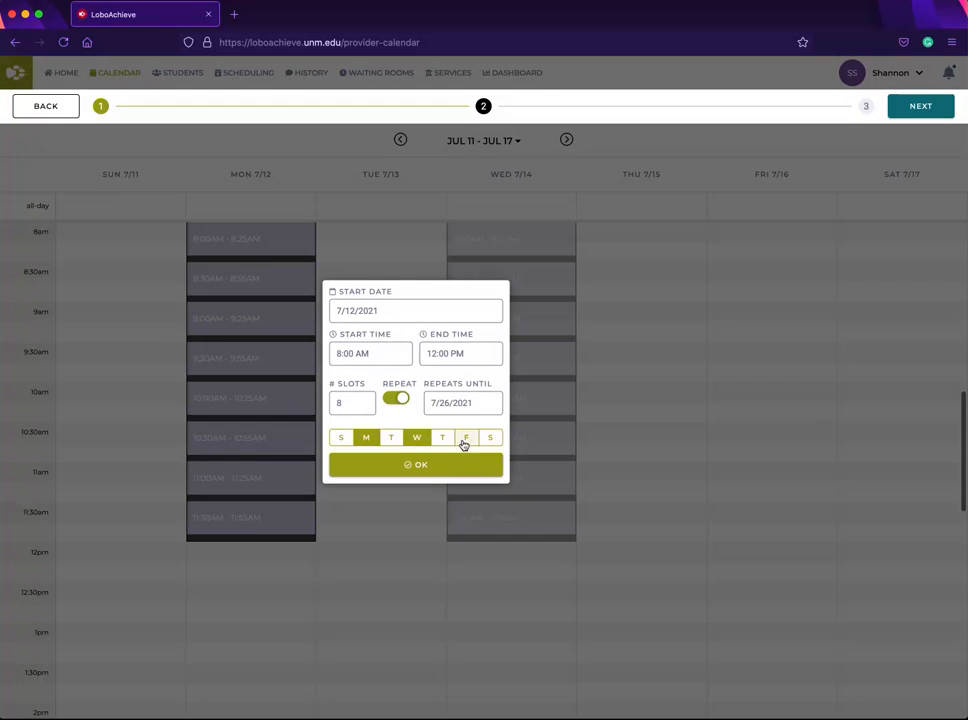
{"action": "left_click", "coordinate": [466, 440]}
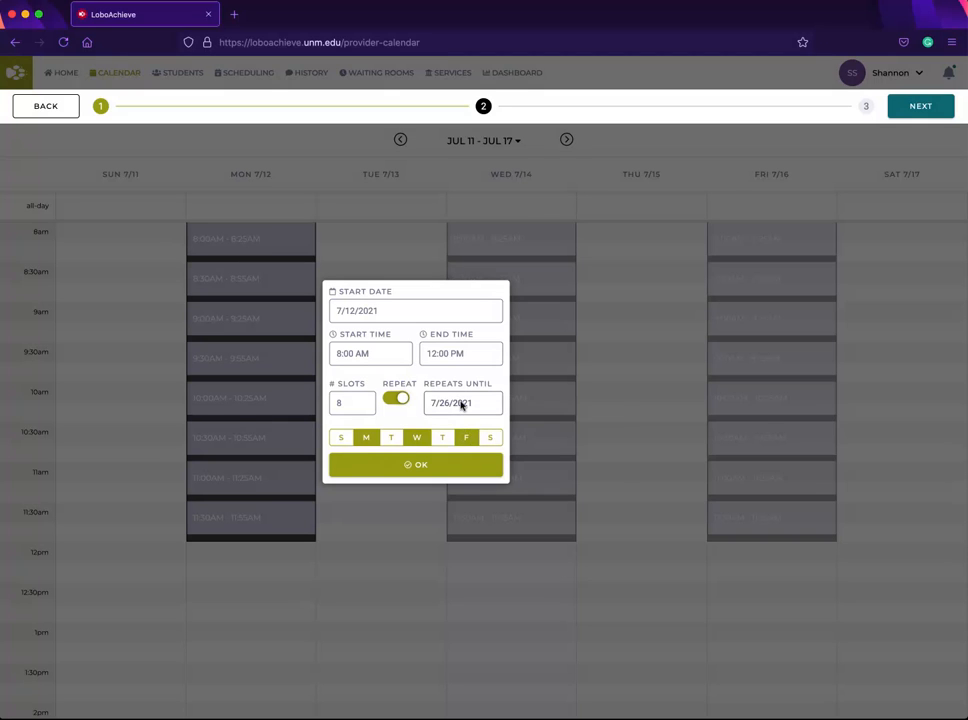
{"action": "left_click", "coordinate": [461, 404]}
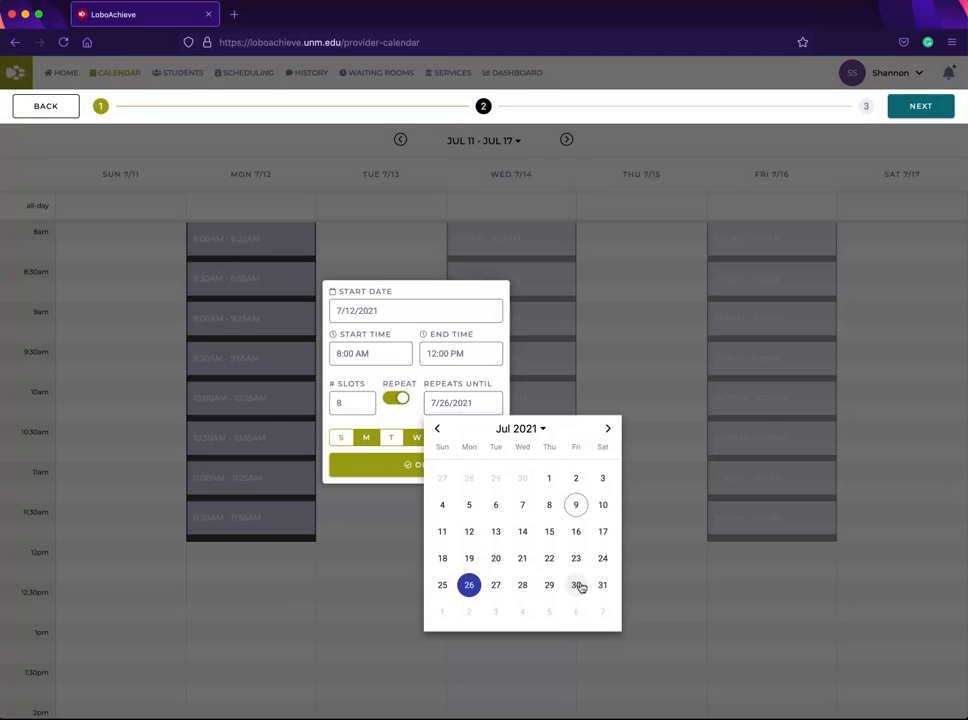
{"action": "left_click", "coordinate": [578, 586]}
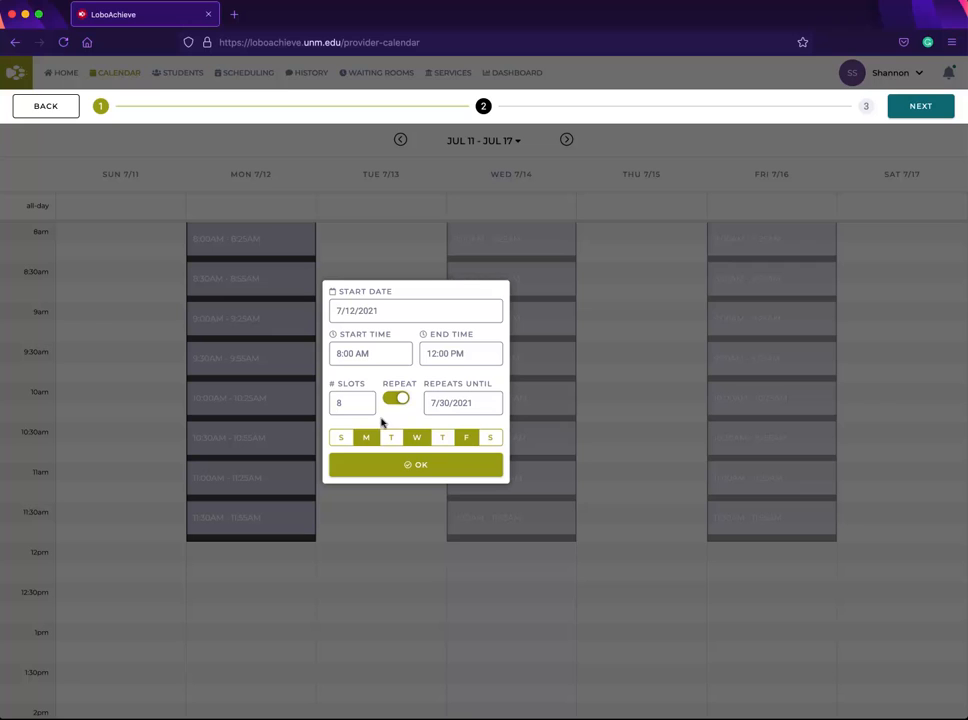
{"action": "left_click", "coordinate": [431, 466]}
Step: Continue to the summary and create the availability block
{"action": "scroll", "coordinate": [645, 460], "scroll_direction": "up", "scroll_amount": 2}
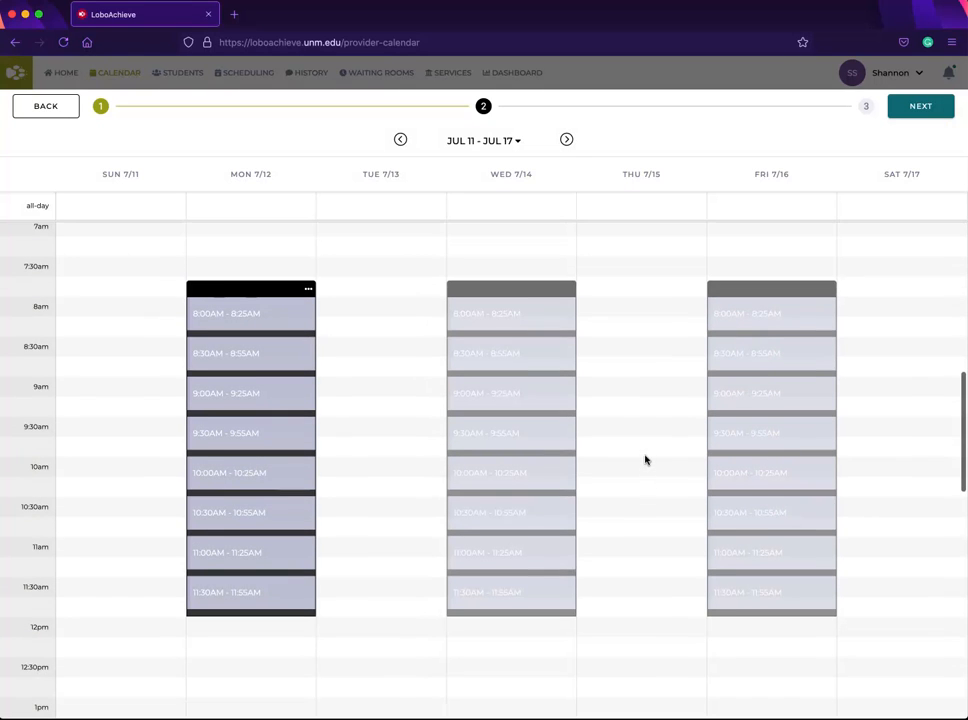
{"action": "left_click", "coordinate": [921, 107]}
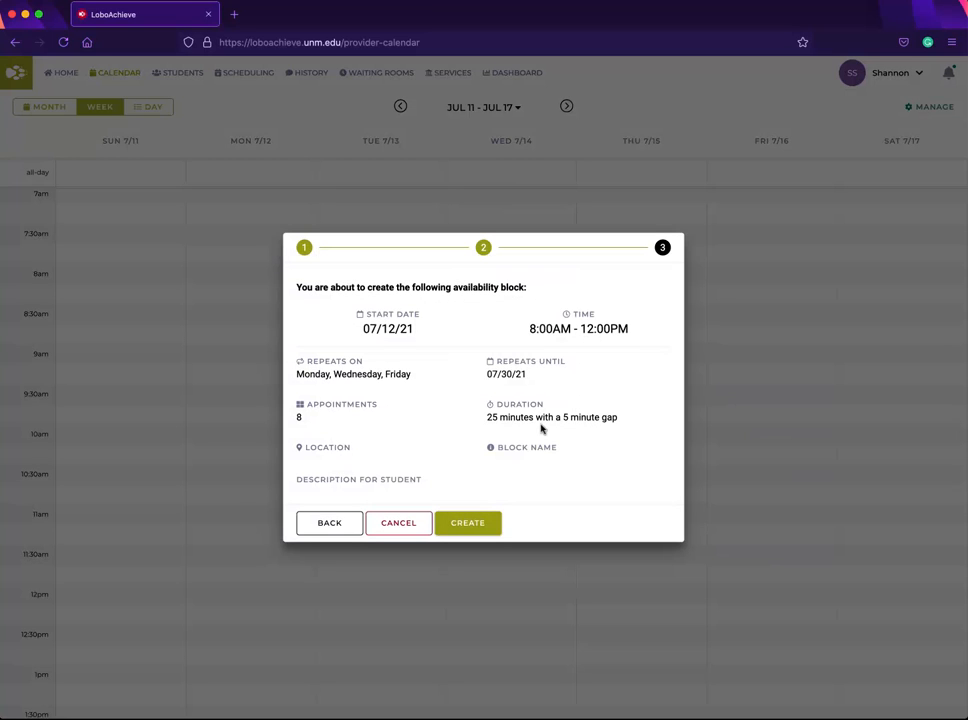
{"action": "left_click", "coordinate": [481, 525]}
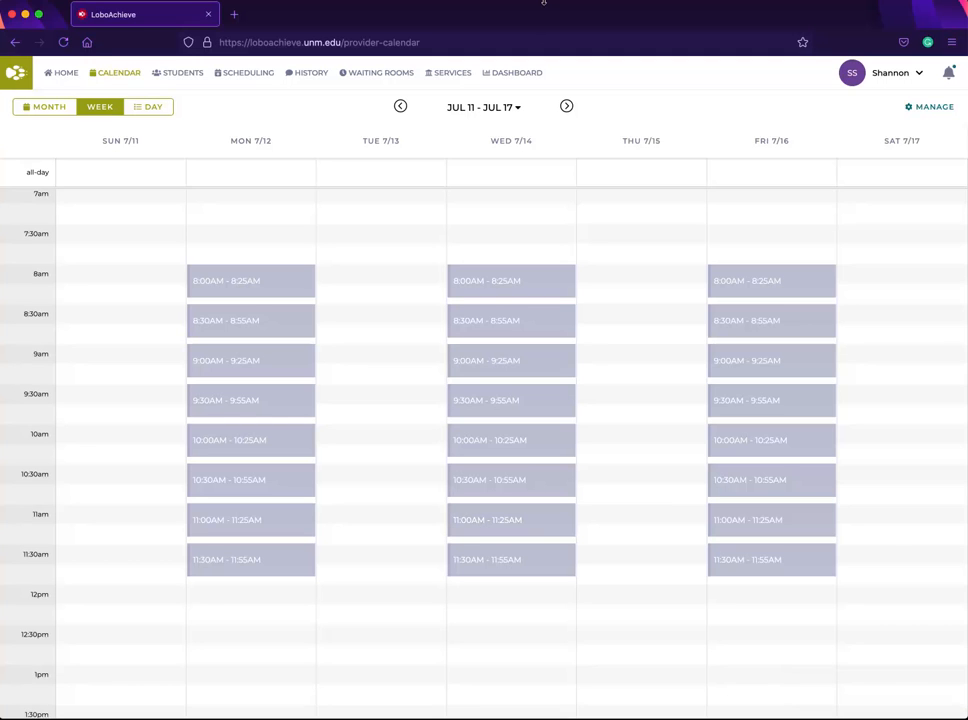
Step: Start another new availability and choose to create a new appointment description
{"action": "left_click", "coordinate": [544, 3]}
{"action": "left_click", "coordinate": [919, 110]}
{"action": "left_click", "coordinate": [922, 109]}
{"action": "left_click", "coordinate": [862, 132]}
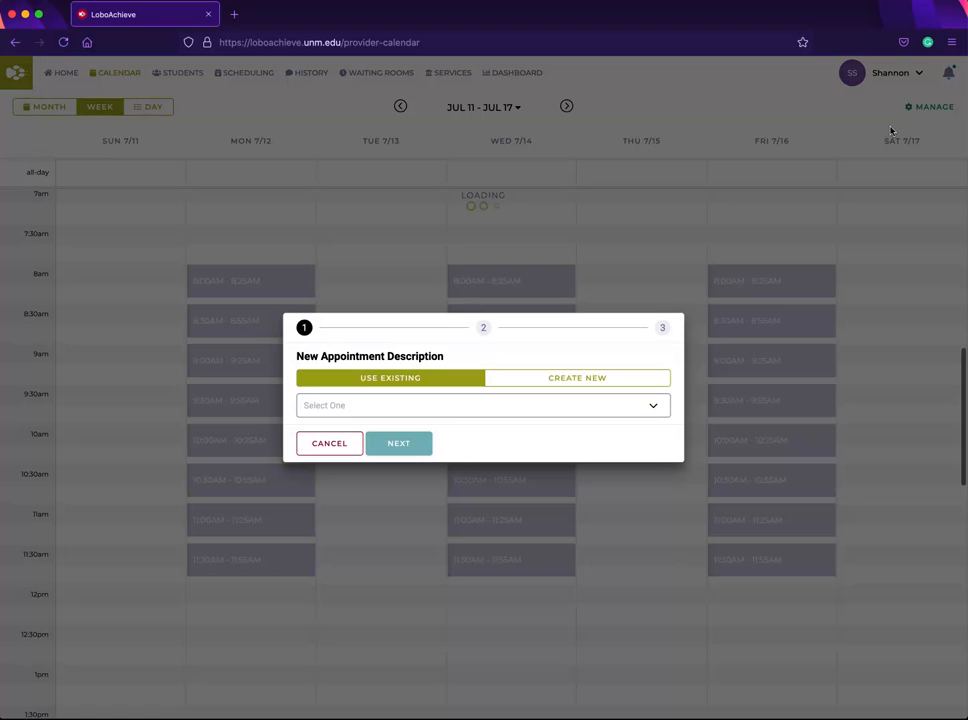
{"action": "left_click", "coordinate": [580, 384]}
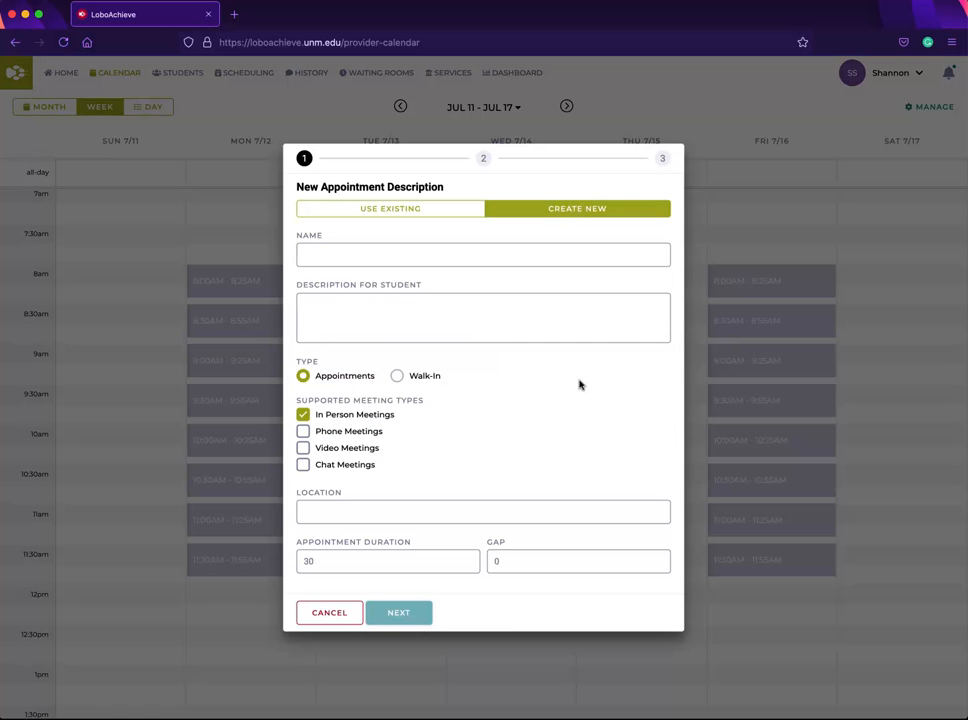
Step: Set the new appointment description's type to Walk-In and continue to the calendar stage
{"action": "left_click", "coordinate": [401, 377]}
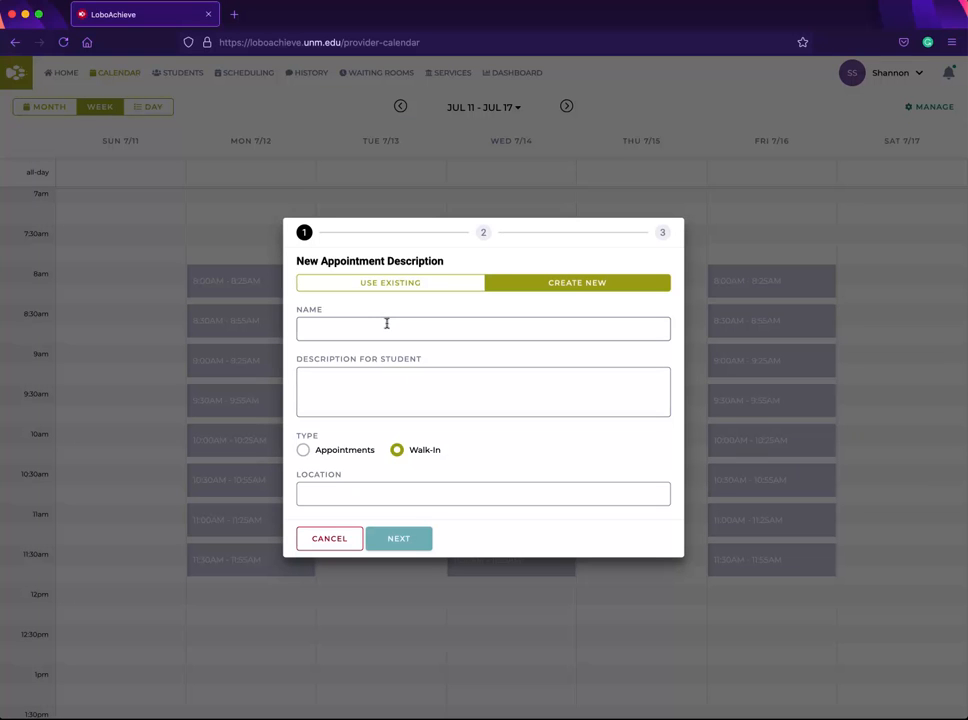
{"action": "left_click", "coordinate": [302, 449]}
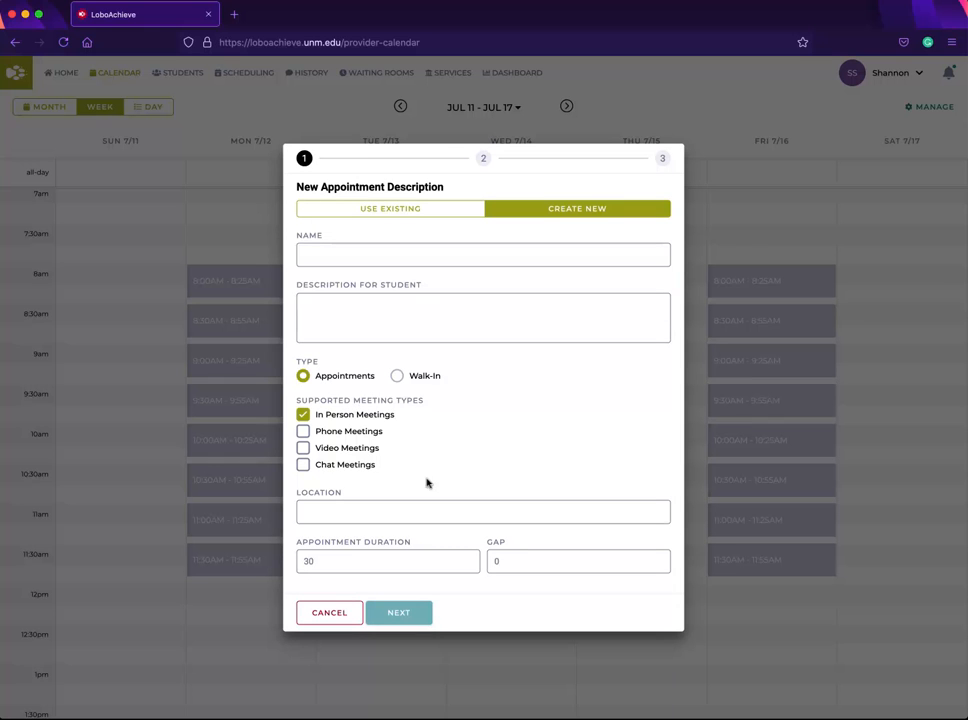
{"action": "left_click", "coordinate": [396, 375]}
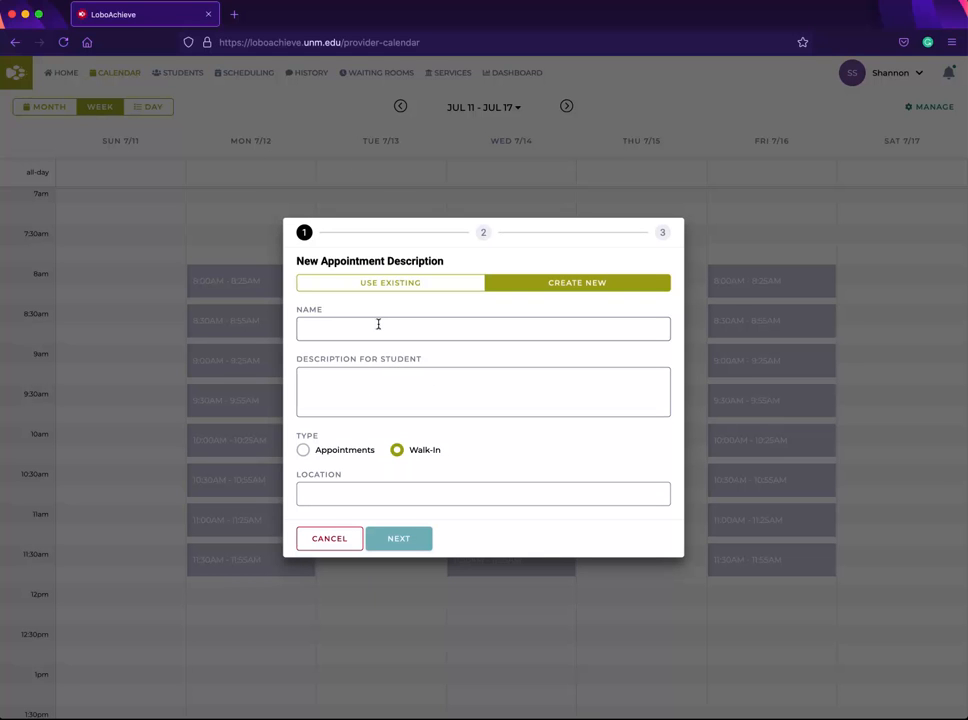
{"action": "left_click", "coordinate": [378, 324]}
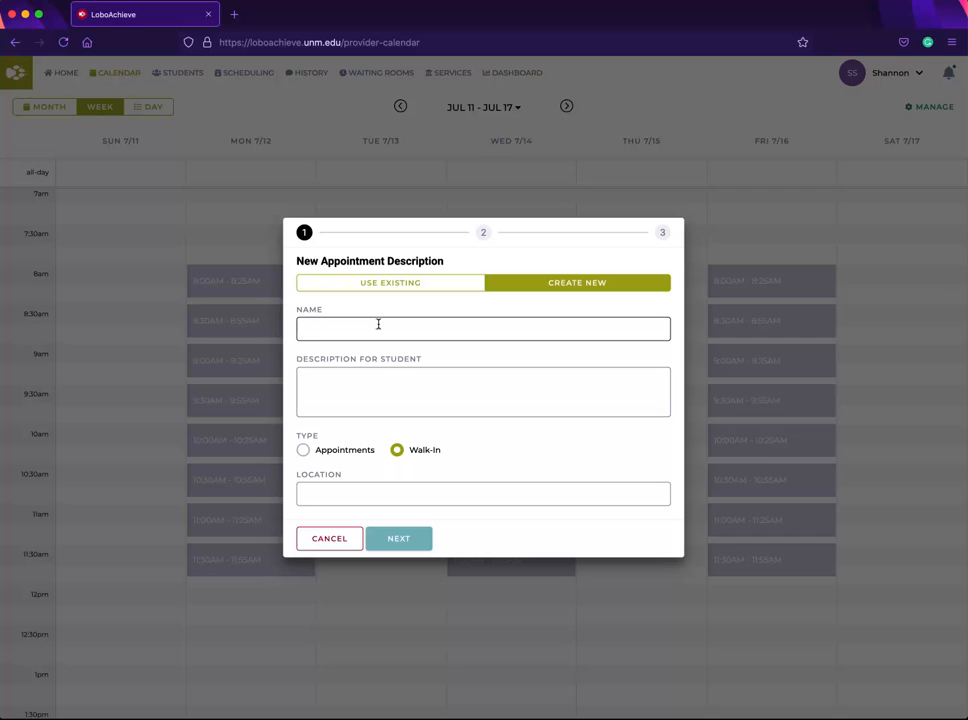
{"action": "left_click", "coordinate": [395, 393]}
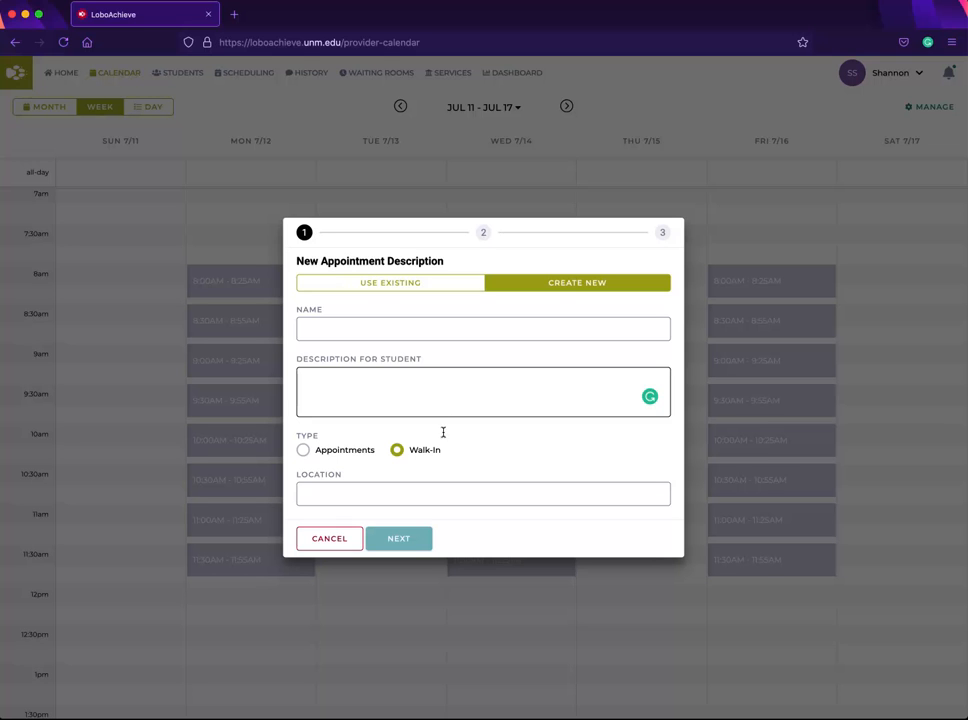
{"action": "left_click", "coordinate": [450, 489]}
{"action": "left_click", "coordinate": [422, 540]}
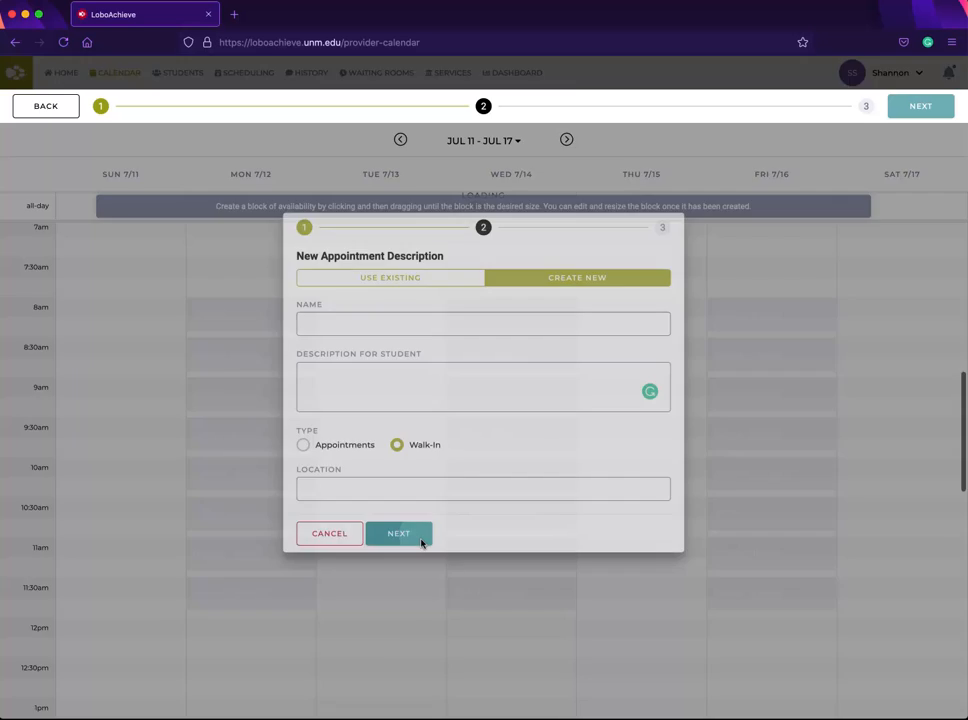
Step: Draw a walk-in block on Tuesday Jul 13 from 8:00 AM to 12:00 PM
{"action": "left_click_drag", "start_coordinate": [406, 306], "coordinate": [415, 605]}
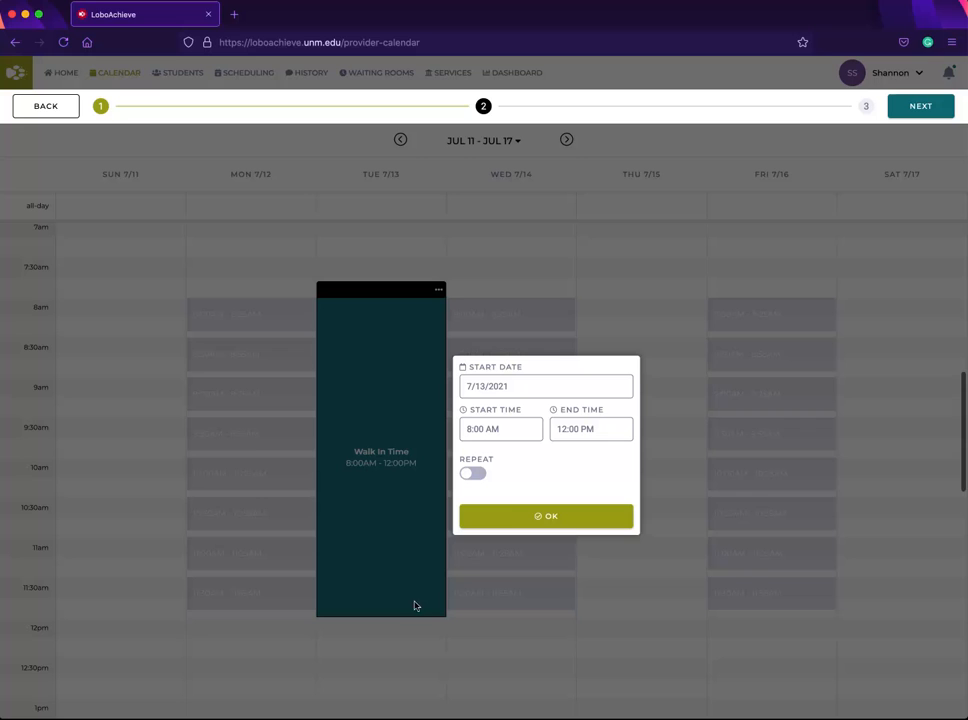
Step: Make the walk-in block repeat on Tuesday and Thursday until 7/30/2021 and confirm it
{"action": "left_click", "coordinate": [476, 474]}
{"action": "left_click", "coordinate": [573, 514]}
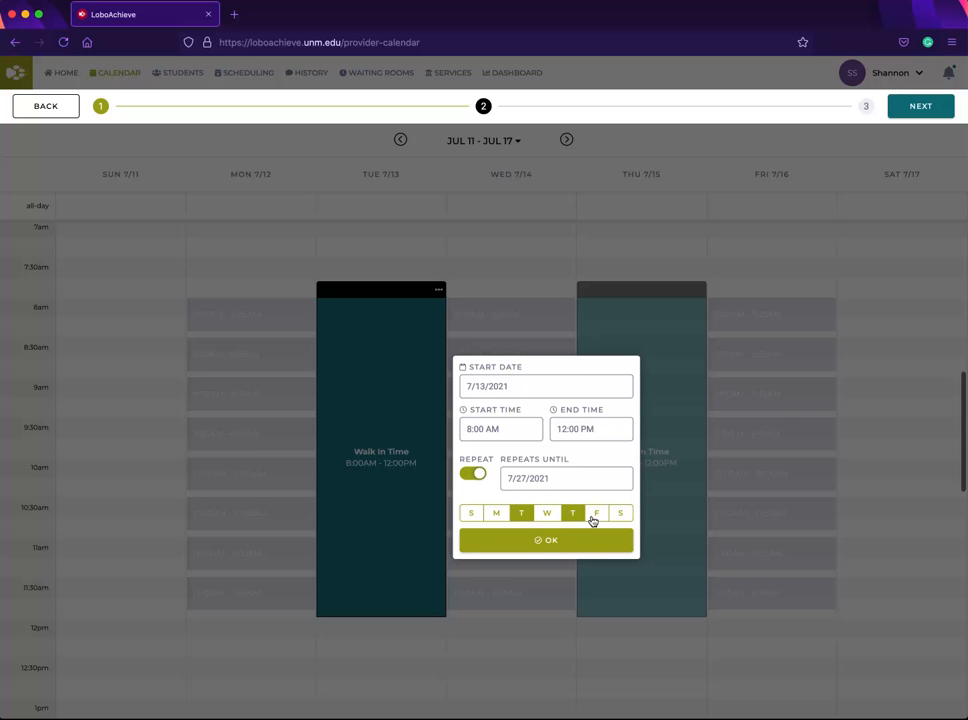
{"action": "left_click", "coordinate": [598, 480]}
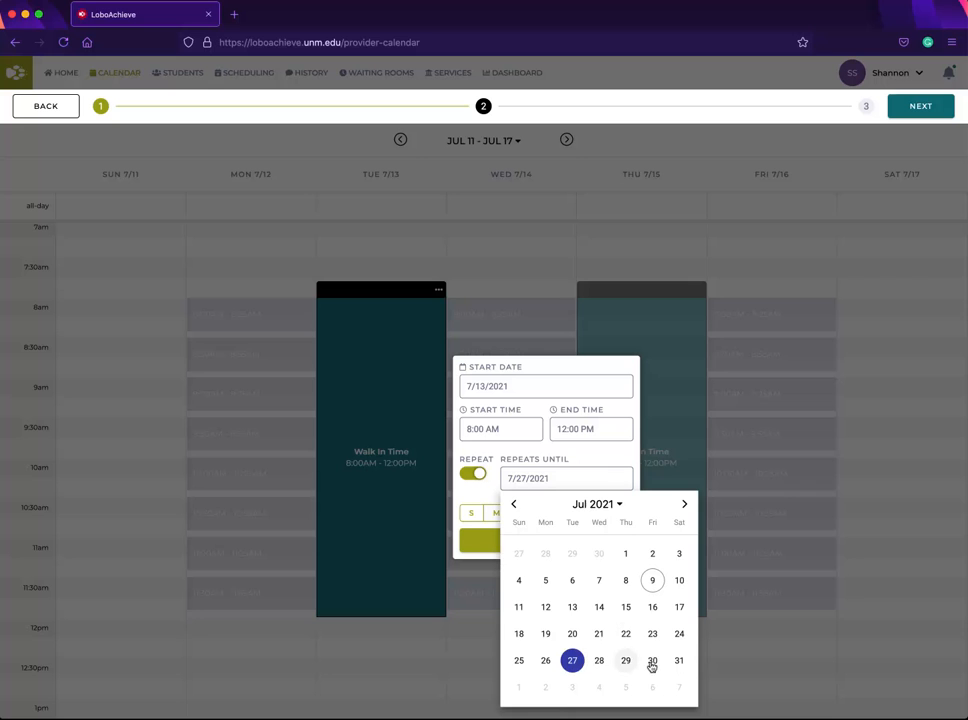
{"action": "left_click", "coordinate": [652, 662]}
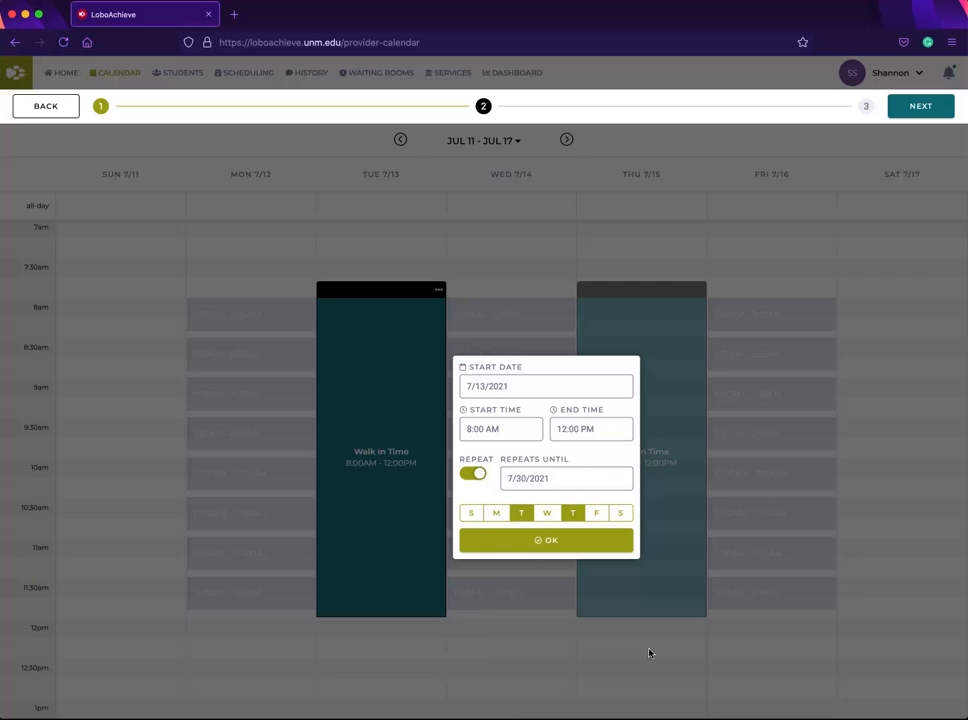
{"action": "left_click", "coordinate": [563, 541]}
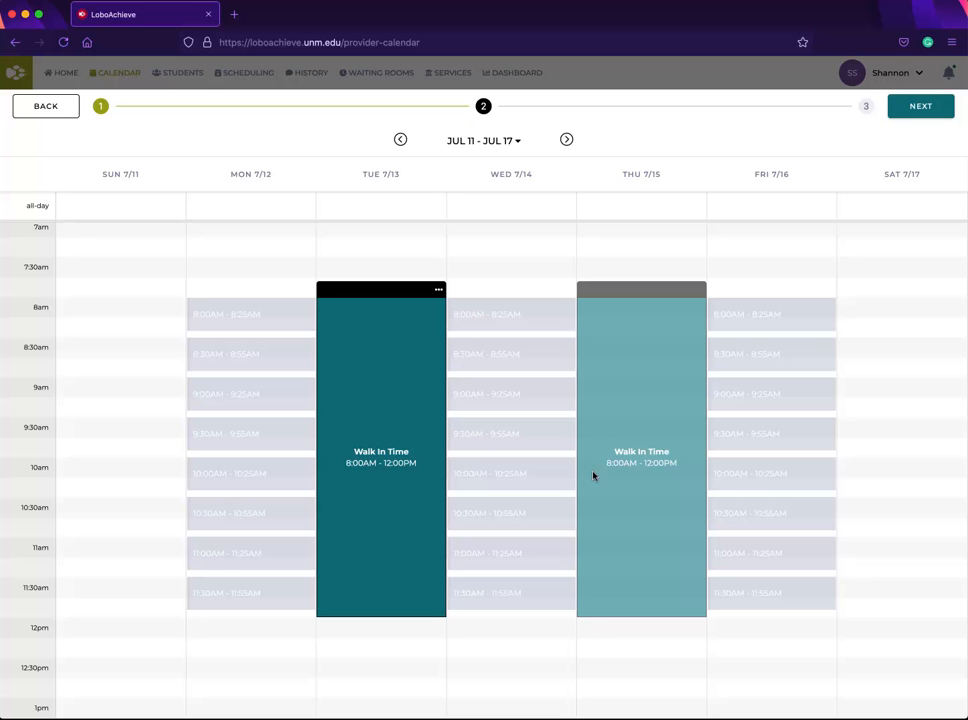
Step: Continue to the summary and create the walk-in availability block
{"action": "left_click", "coordinate": [917, 108]}
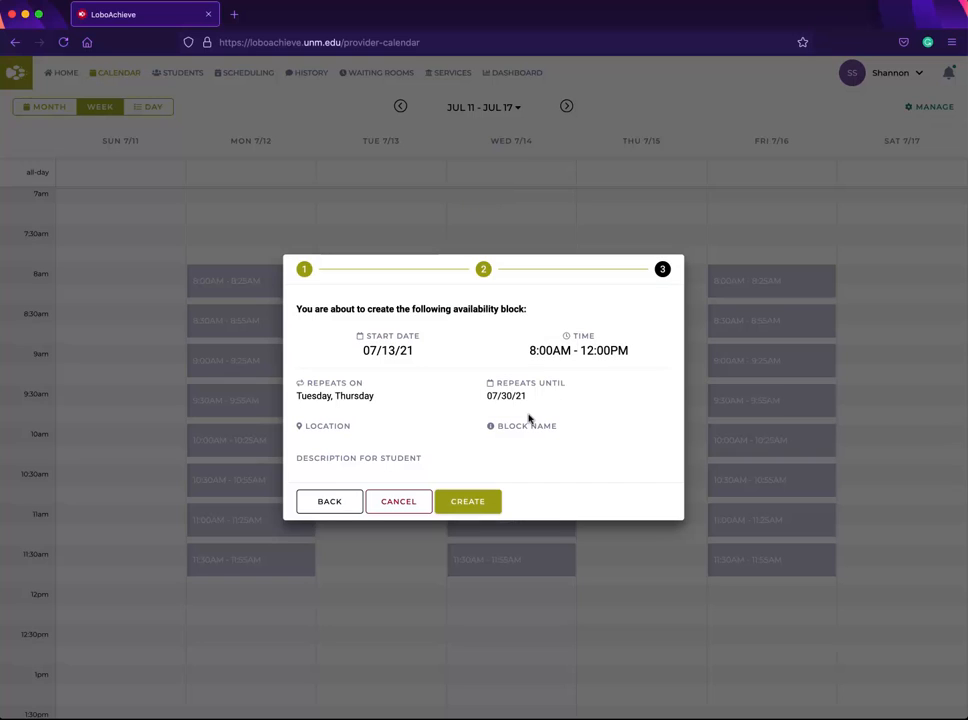
{"action": "left_click", "coordinate": [474, 502]}
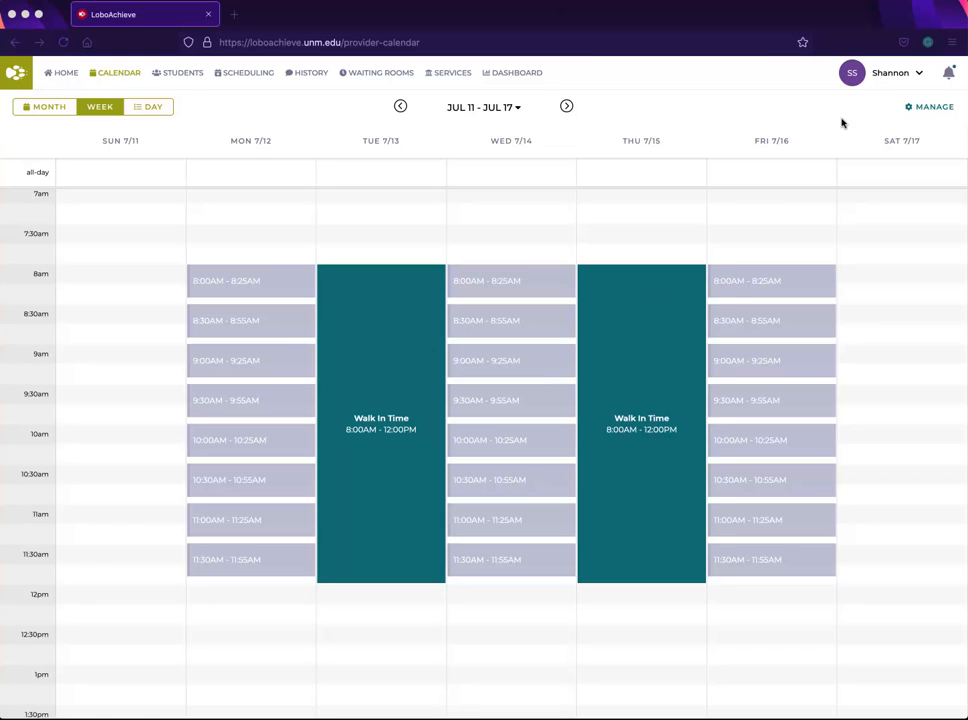
Step: Start a new group appointment and choose to create a new appointment description
{"action": "left_click", "coordinate": [921, 111]}
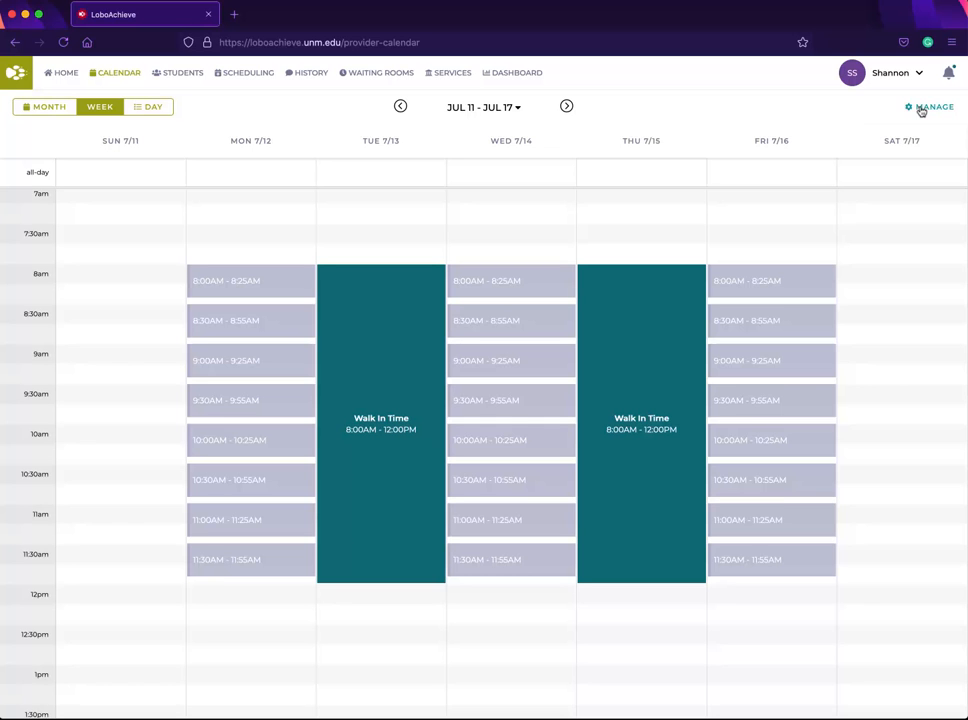
{"action": "left_click", "coordinate": [921, 108]}
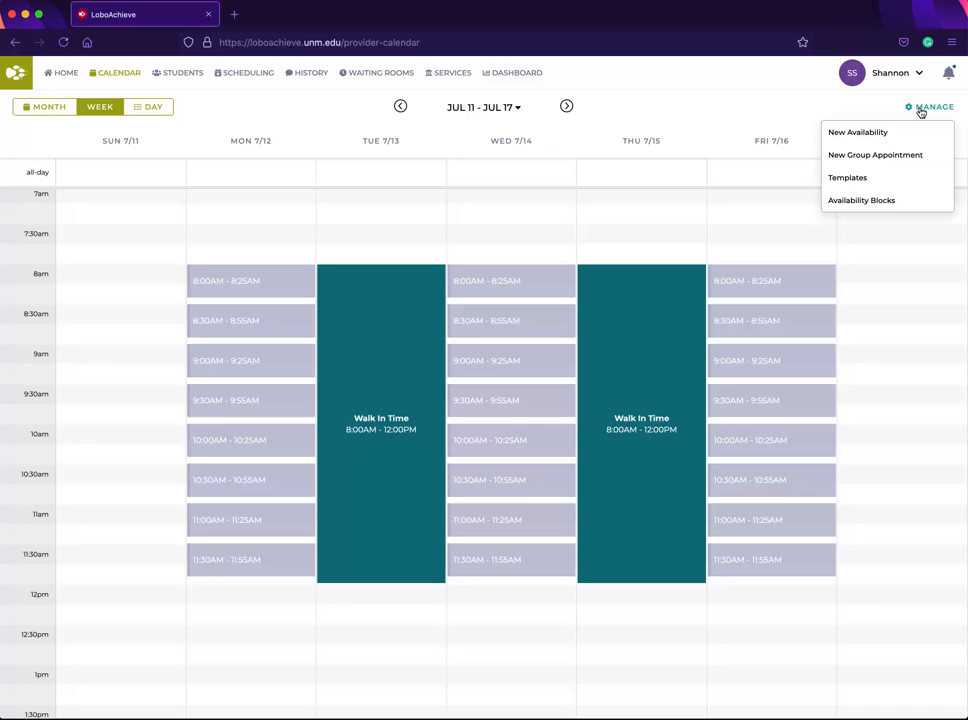
{"action": "left_click", "coordinate": [876, 155]}
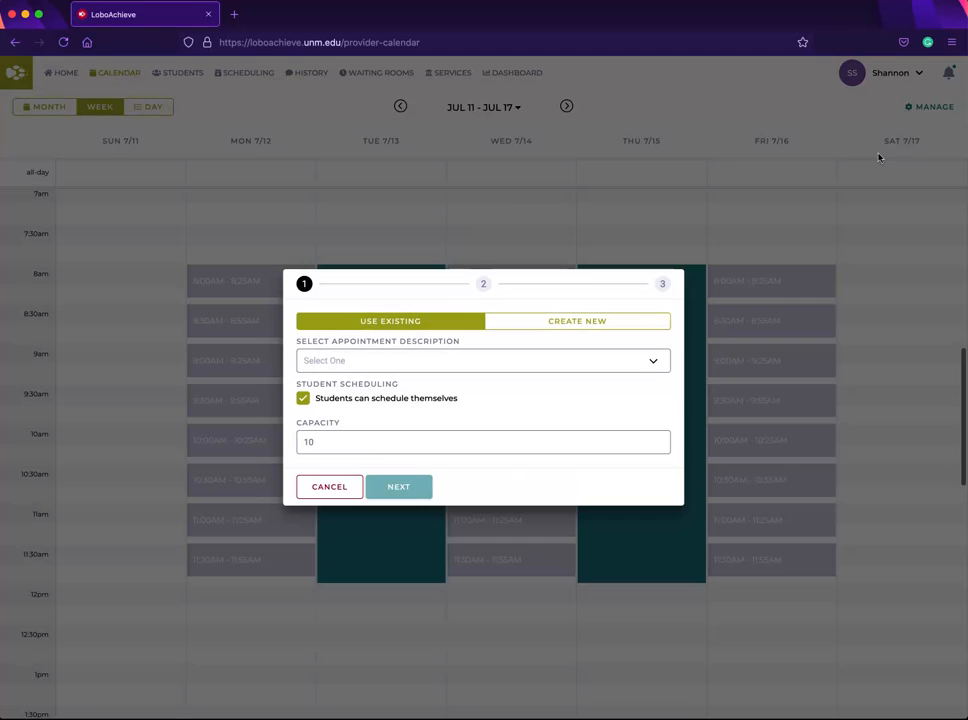
{"action": "left_click", "coordinate": [566, 321]}
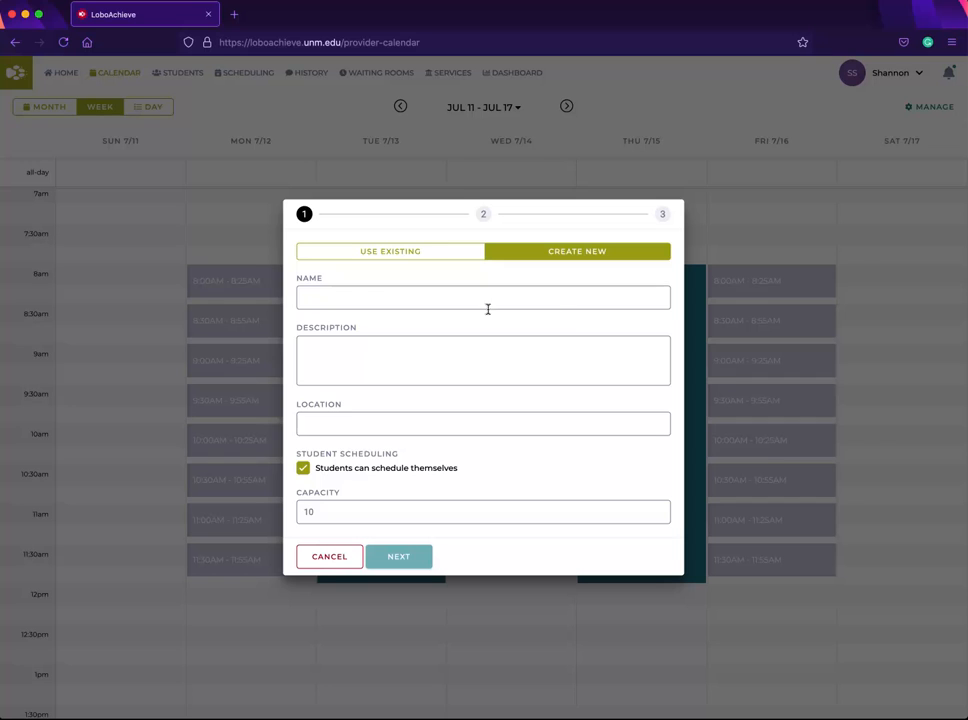
Step: Turn off 'Students can schedule themselves' for the group appointment, keep capacity 10, and continue
{"action": "left_click", "coordinate": [454, 297]}
{"action": "left_click", "coordinate": [439, 357]}
{"action": "left_click", "coordinate": [423, 424]}
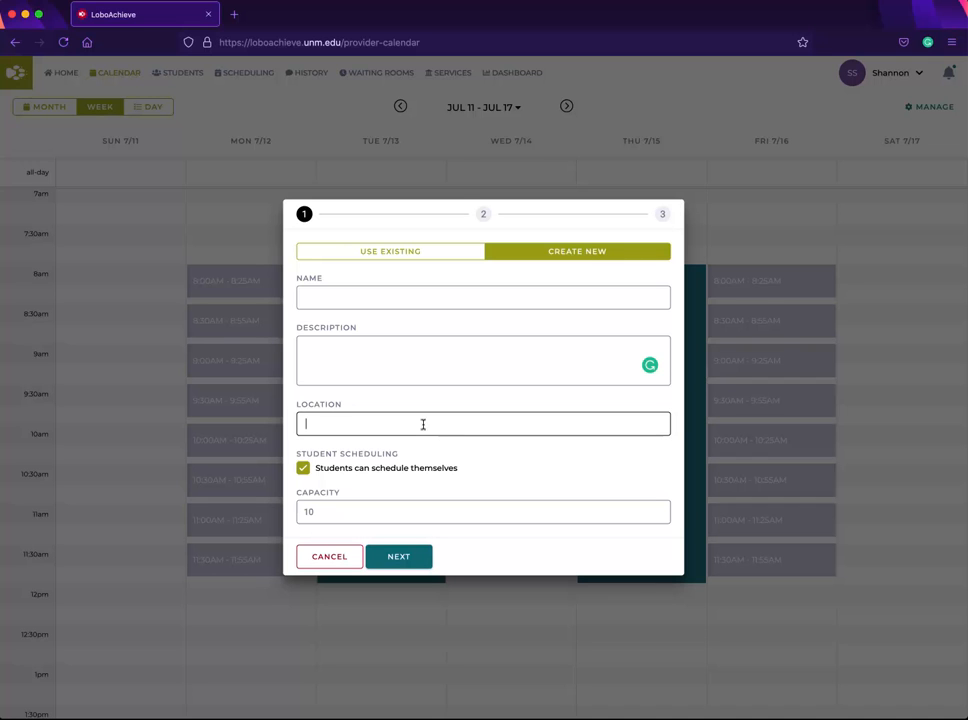
{"action": "left_click", "coordinate": [404, 515]}
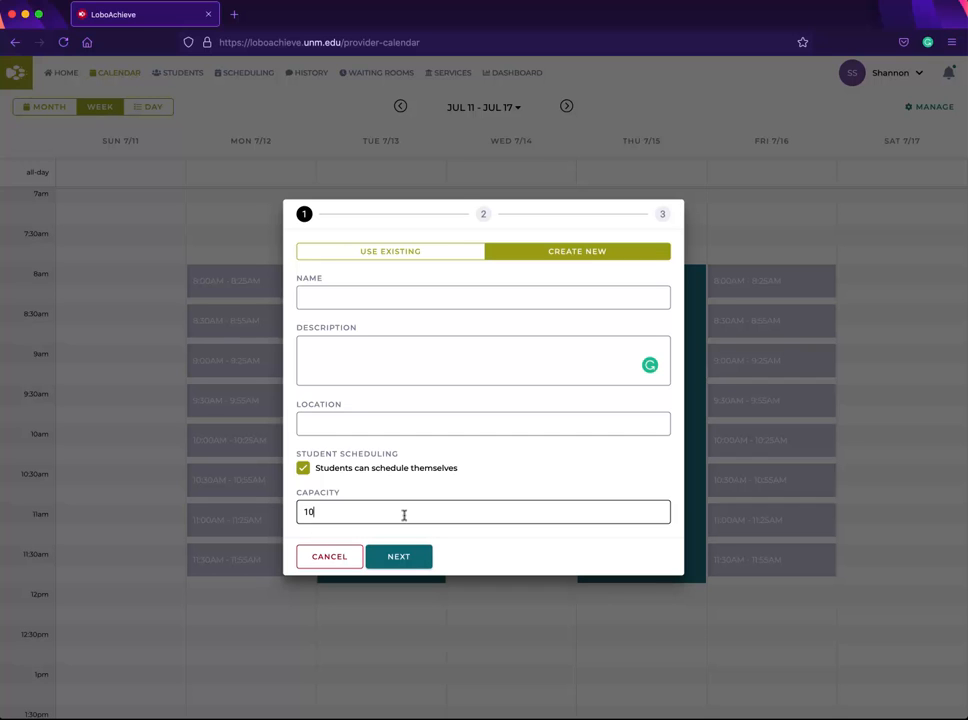
{"action": "left_click", "coordinate": [303, 468]}
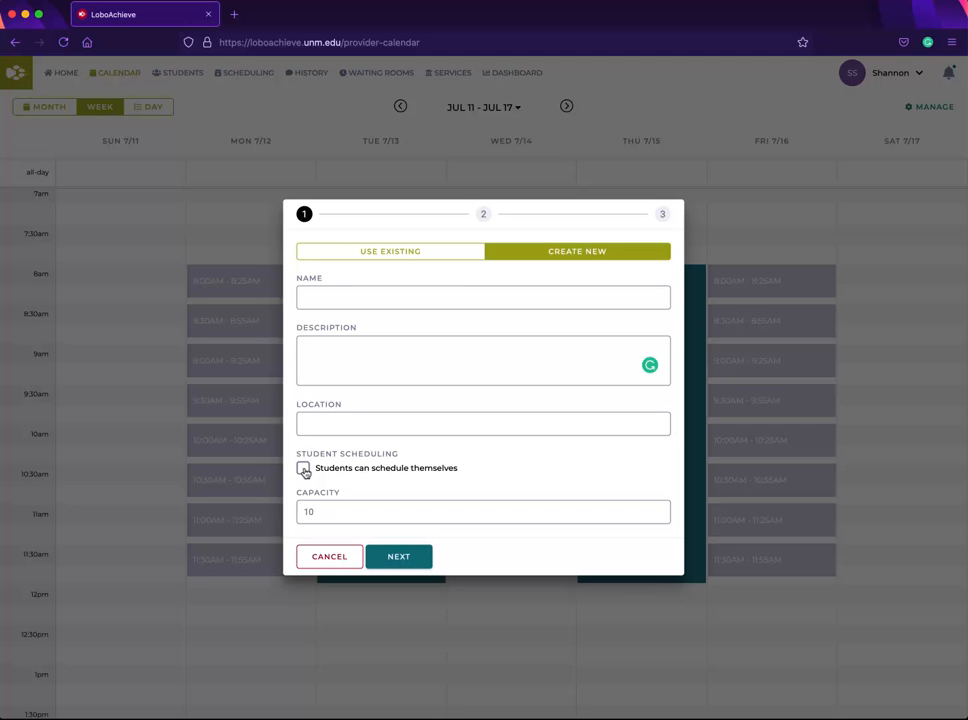
{"action": "left_click", "coordinate": [399, 556]}
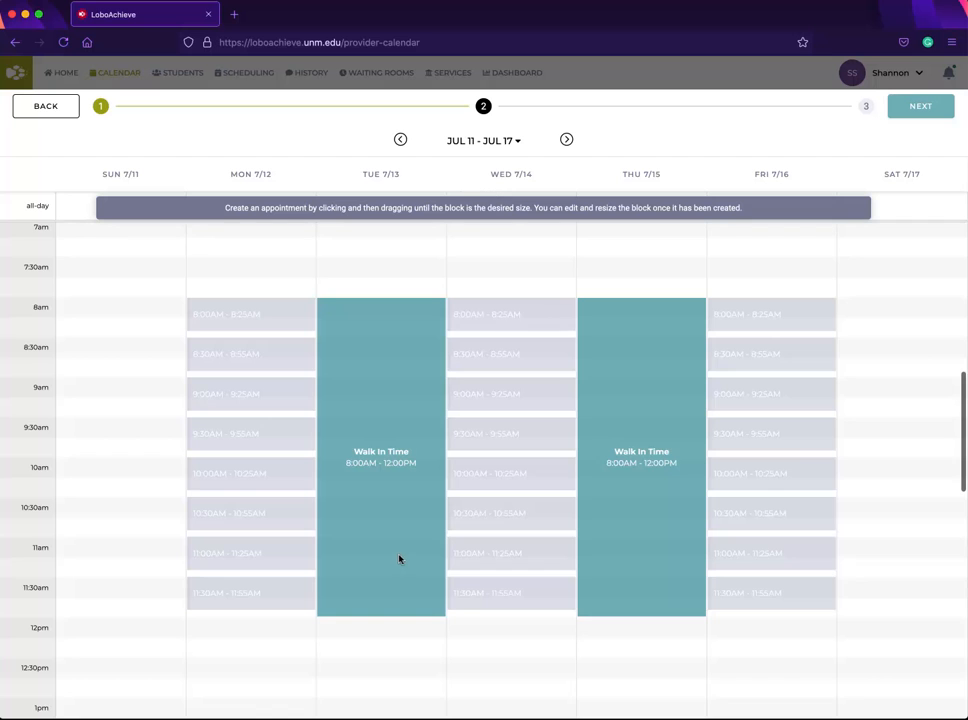
Step: Draw a group appointment on Tuesday Jul 13 from 1:00 PM to 4:30 PM and confirm it
{"action": "scroll", "coordinate": [441, 618], "scroll_direction": "down", "scroll_amount": 5}
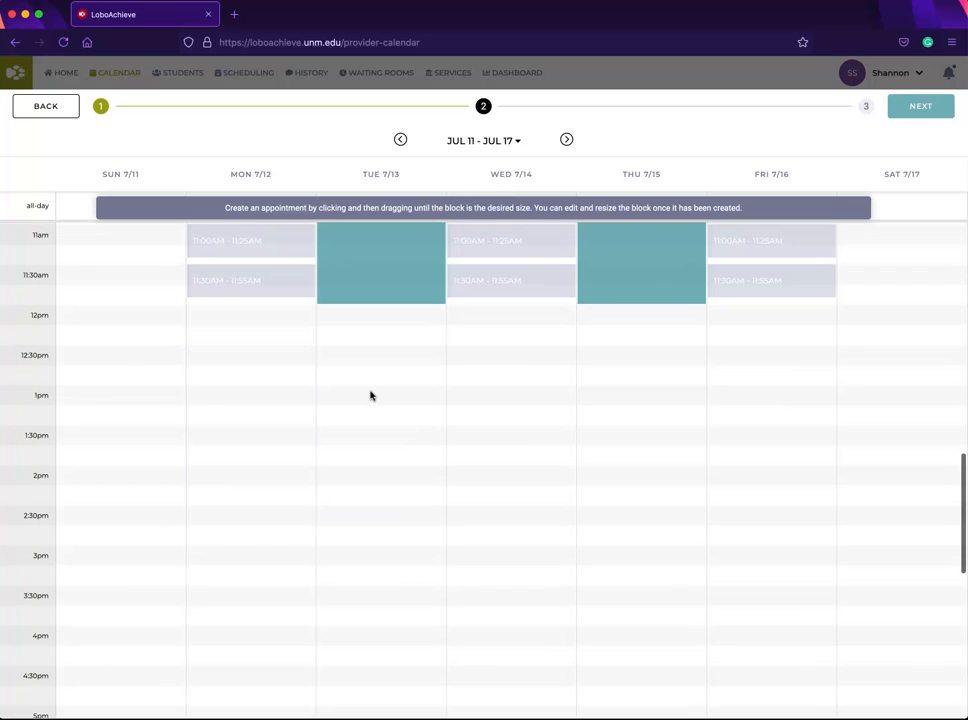
{"action": "left_click_drag", "start_coordinate": [369, 393], "coordinate": [395, 663]}
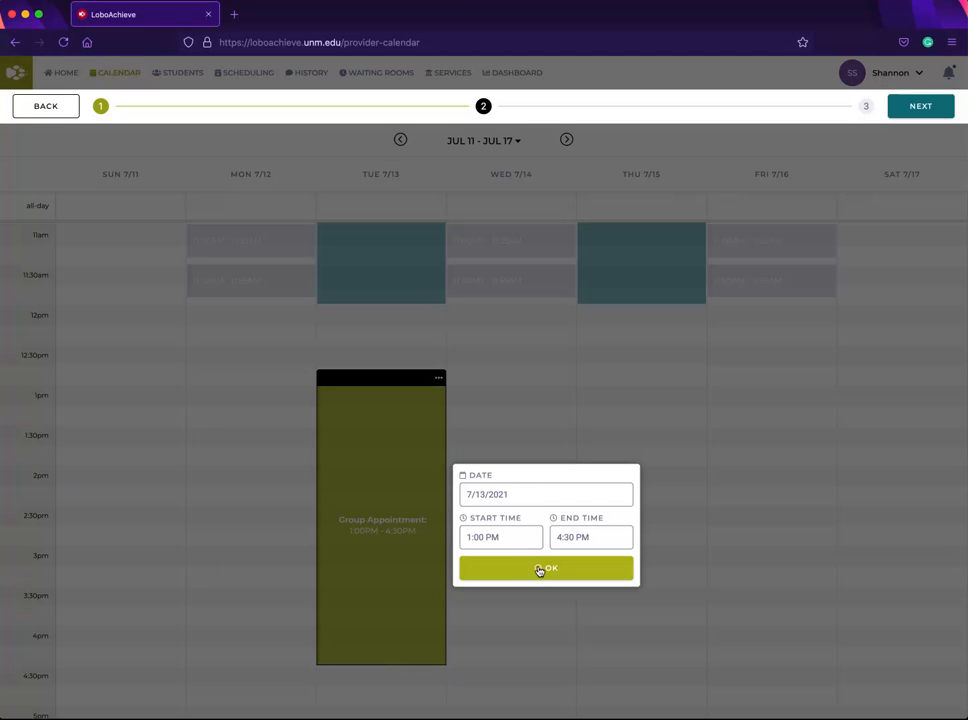
{"action": "left_click", "coordinate": [509, 538]}
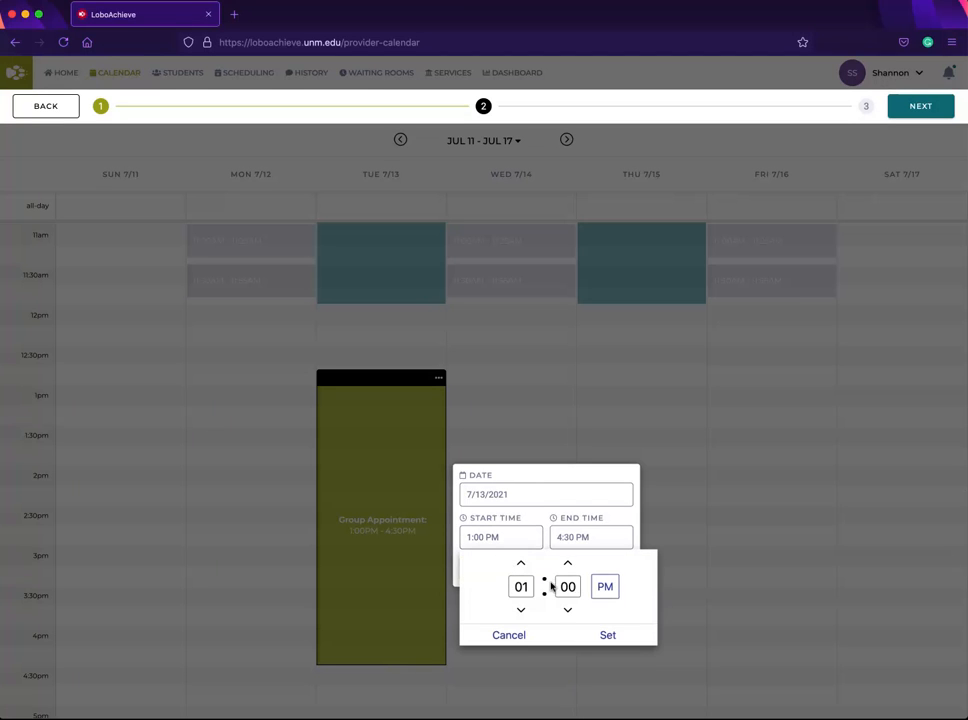
{"action": "left_click", "coordinate": [570, 533]}
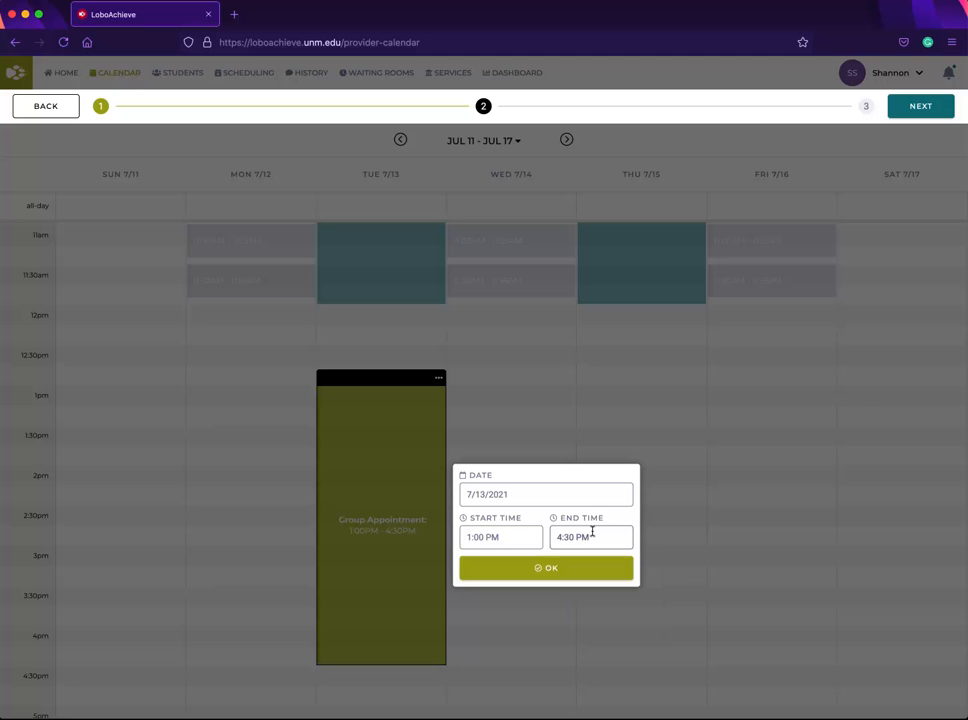
{"action": "left_click", "coordinate": [545, 570]}
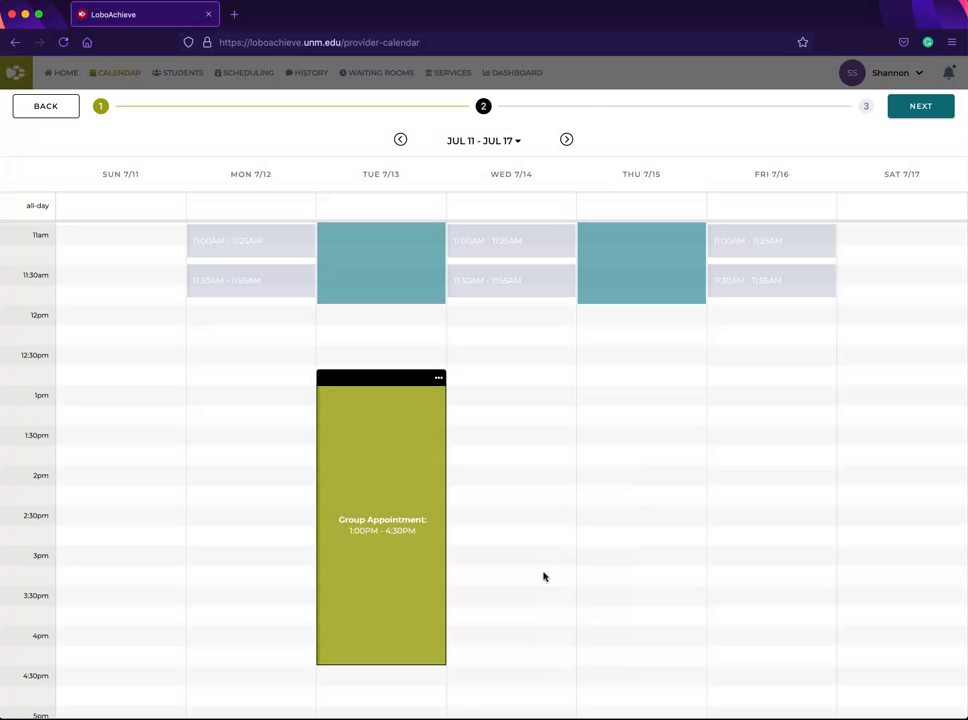
Step: Continue to the summary and create the group appointment
{"action": "left_click", "coordinate": [919, 109]}
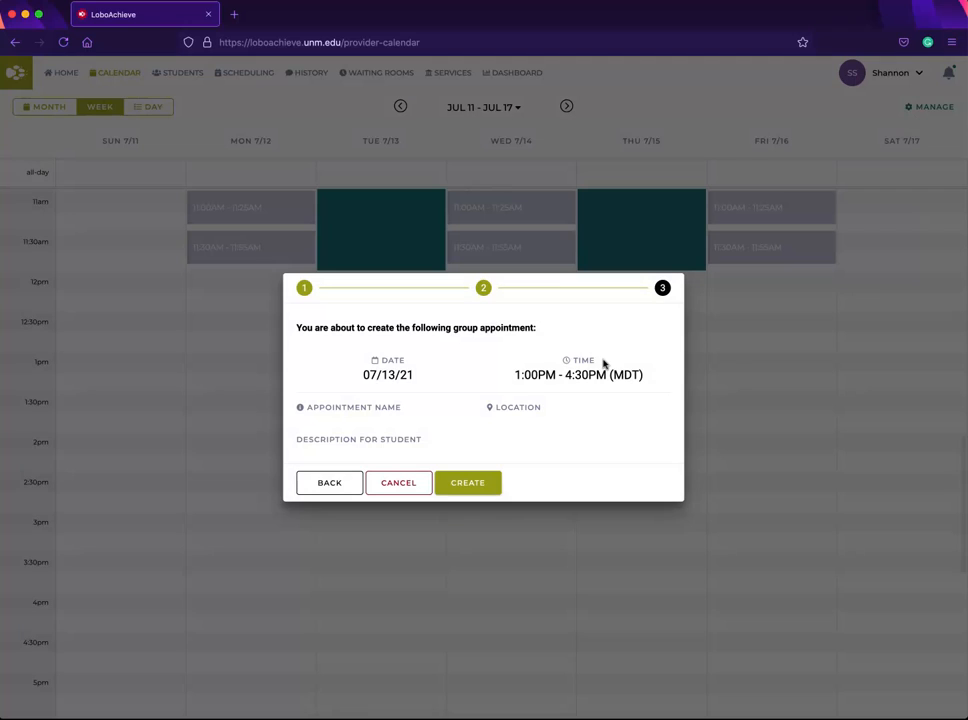
{"action": "left_click", "coordinate": [468, 483]}
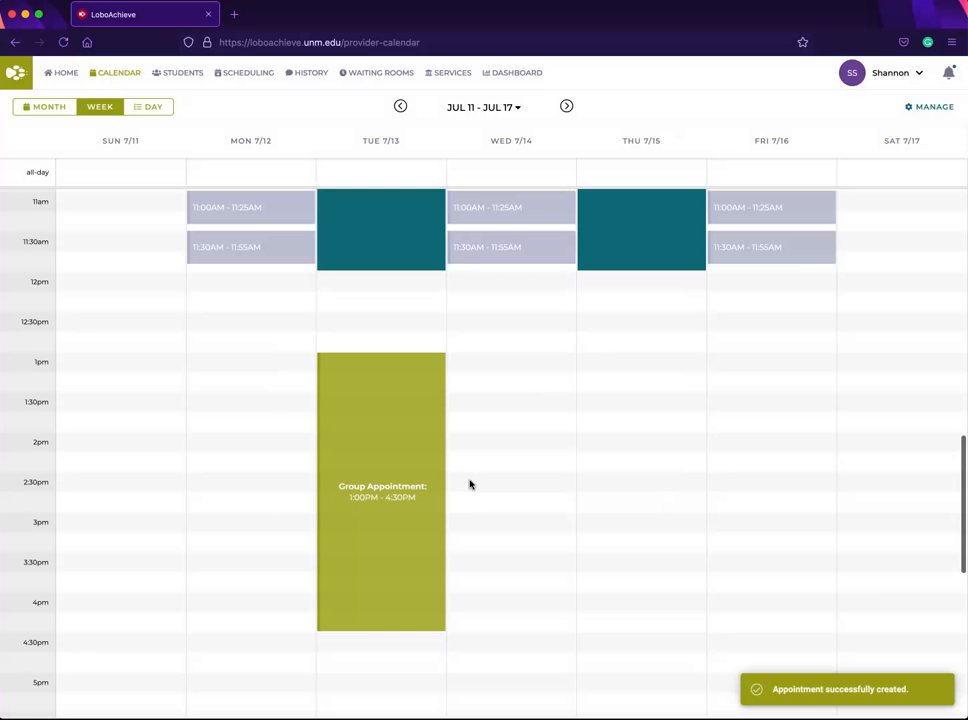
Step: Open Templates and delete the 'admissions to dehy' template and the unnamed GroupAppointment template
{"action": "scroll", "coordinate": [622, 398], "scroll_direction": "up", "scroll_amount": 3}
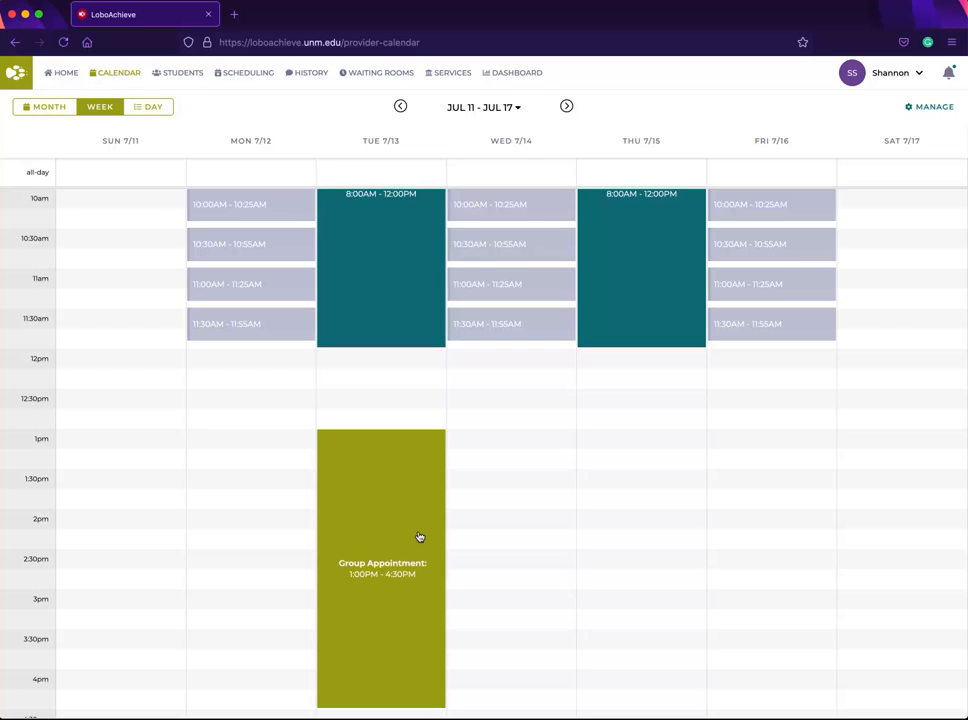
{"action": "left_click", "coordinate": [931, 108]}
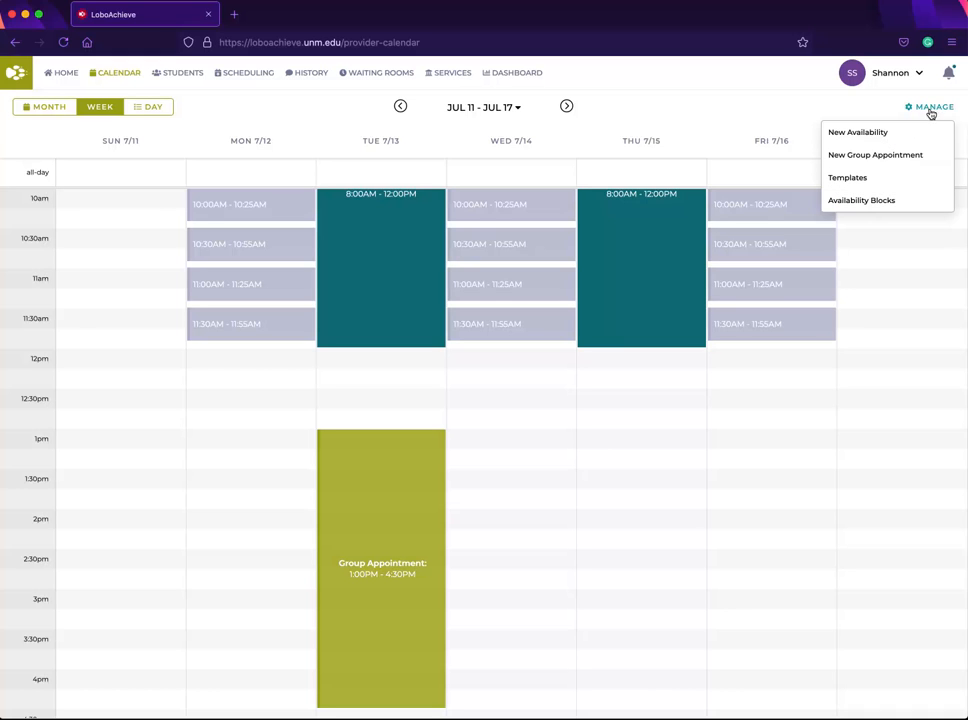
{"action": "left_click", "coordinate": [876, 177]}
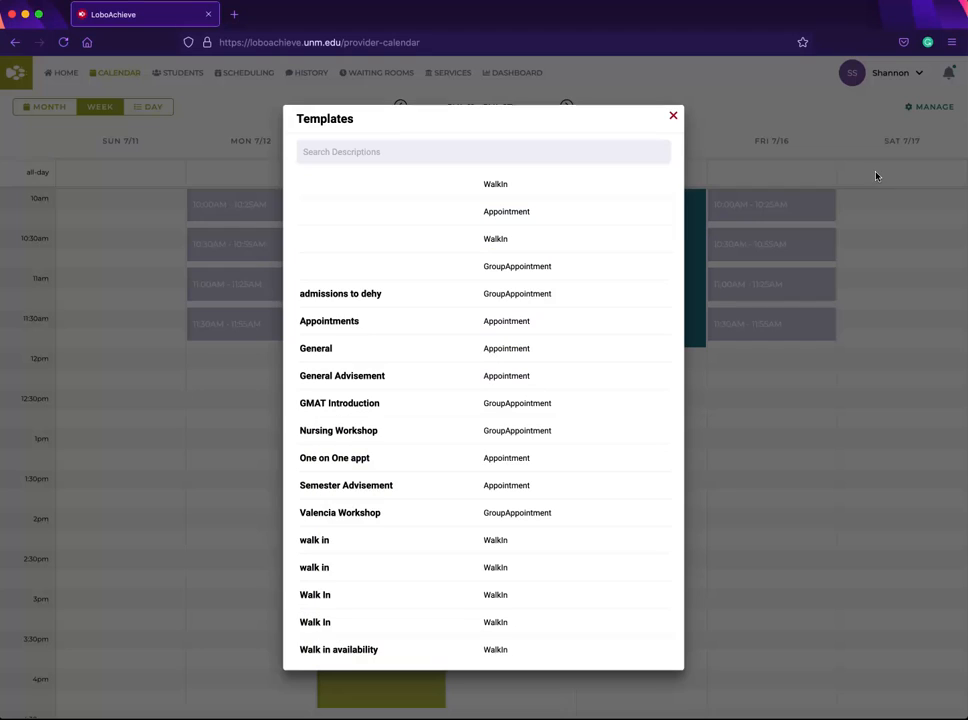
{"action": "left_click", "coordinate": [415, 292]}
{"action": "left_click", "coordinate": [432, 518]}
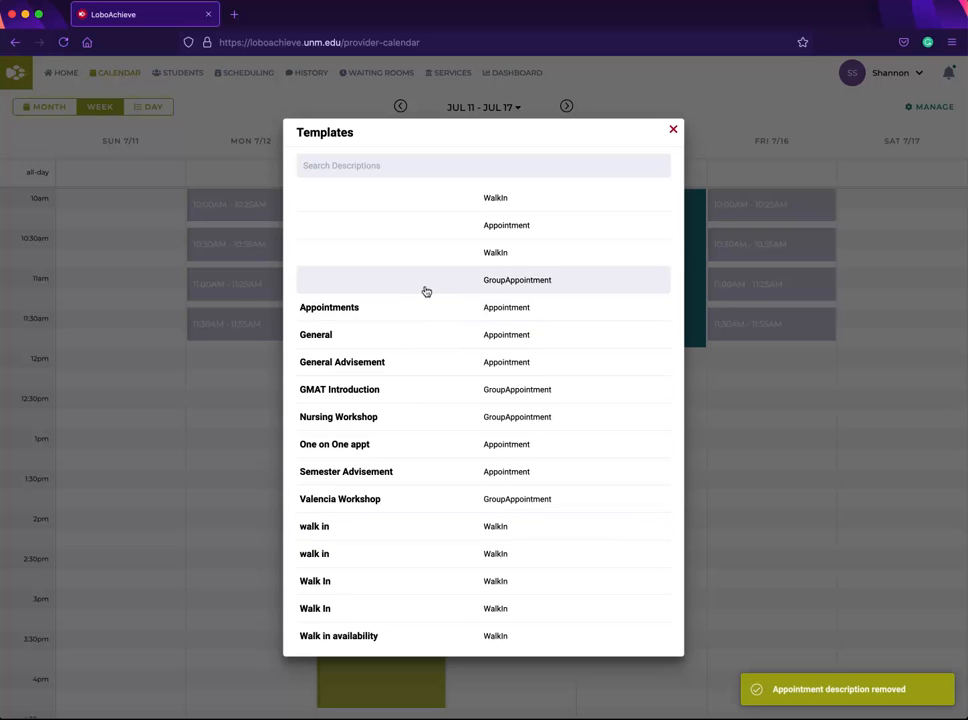
{"action": "left_click", "coordinate": [426, 288]}
{"action": "left_click", "coordinate": [435, 517]}
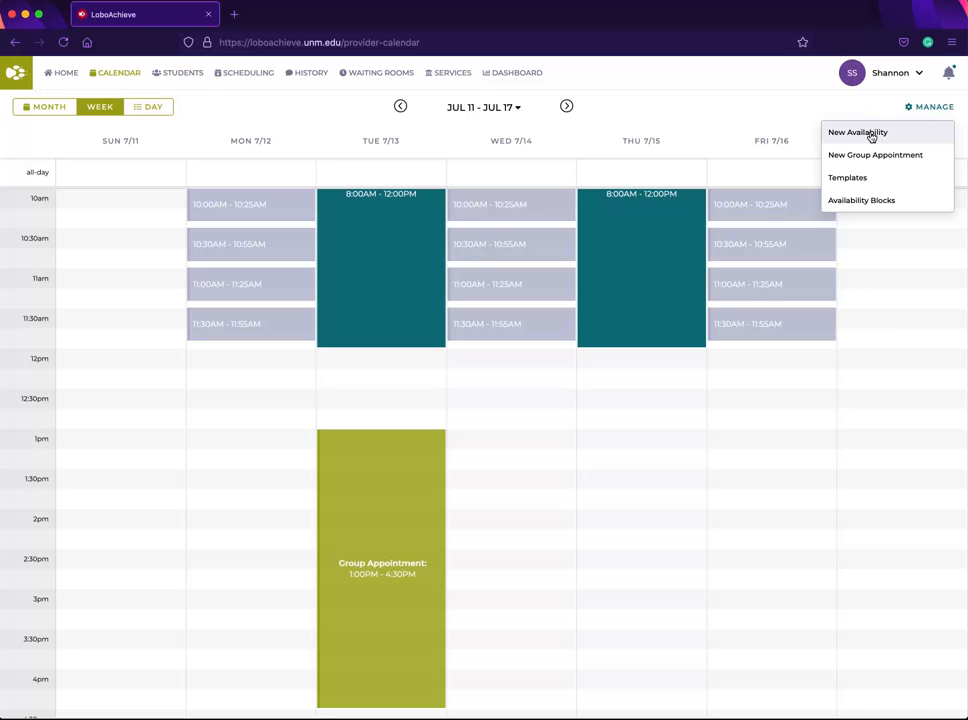
Step: Start a new availability block using the existing 'General' appointment description
{"action": "left_click", "coordinate": [871, 133]}
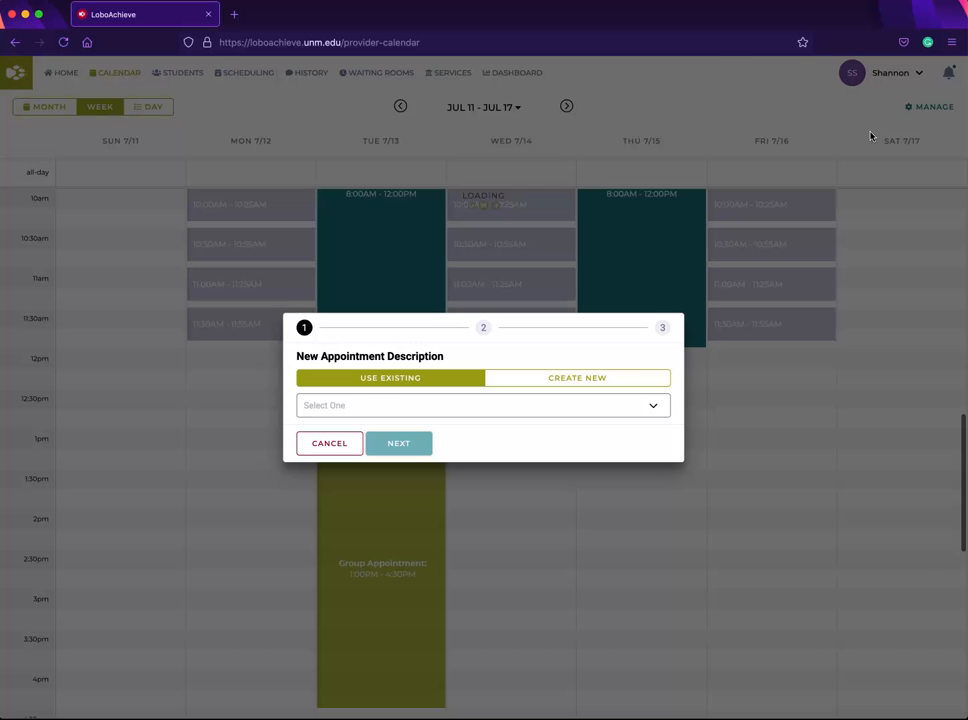
{"action": "left_click", "coordinate": [490, 402]}
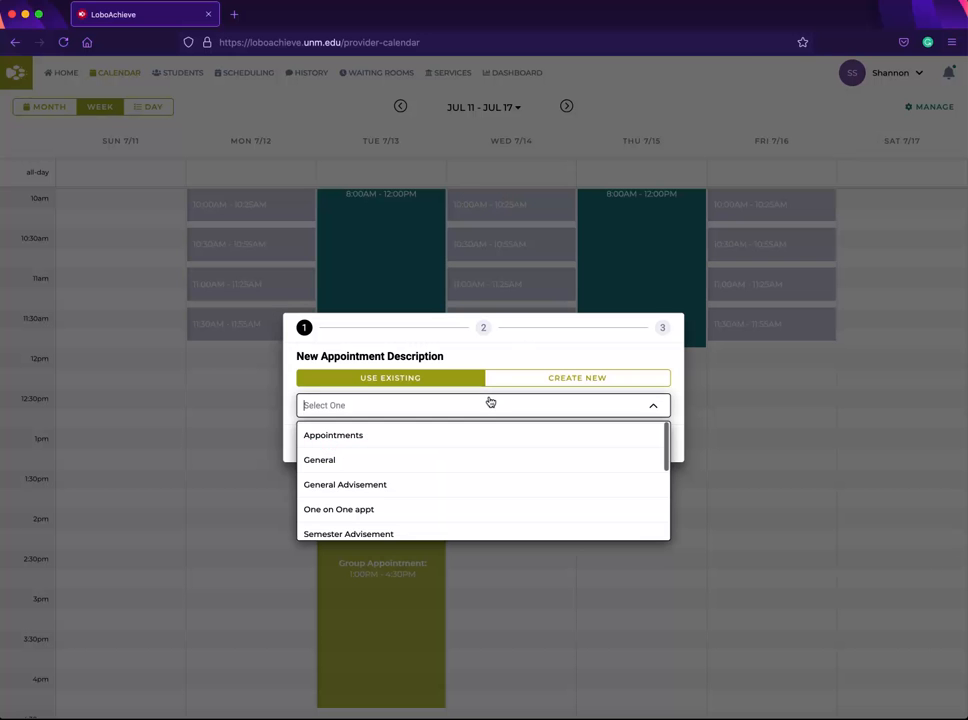
{"action": "left_click", "coordinate": [468, 469]}
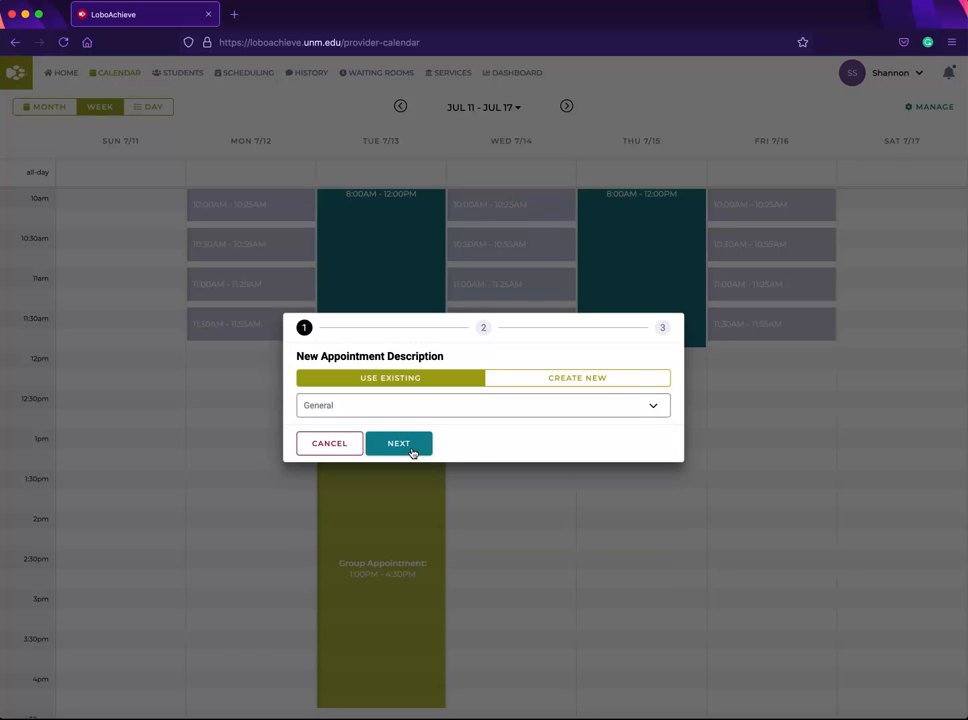
{"action": "left_click", "coordinate": [410, 450]}
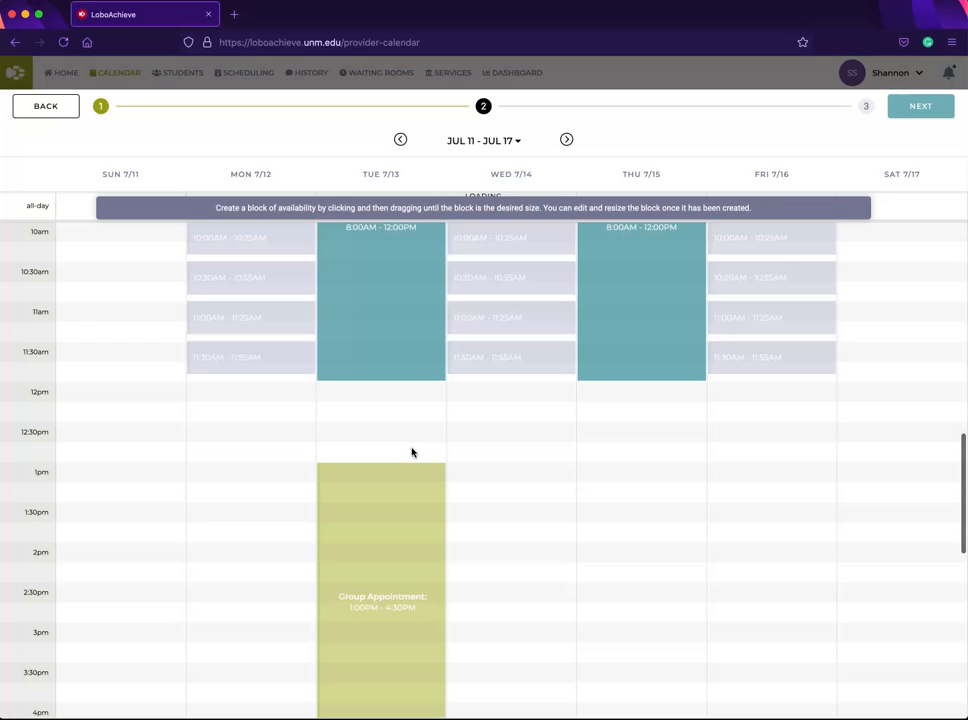
Step: Draw availability on Thursday Jul 15 from 1:00 PM to 4:30 PM, repeating Thursday and Friday until 7/29/2021
{"action": "left_click", "coordinate": [617, 467]}
{"action": "left_click_drag", "start_coordinate": [617, 467], "coordinate": [622, 630]}
{"action": "scroll", "coordinate": [621, 556], "scroll_direction": "down", "scroll_amount": 2}
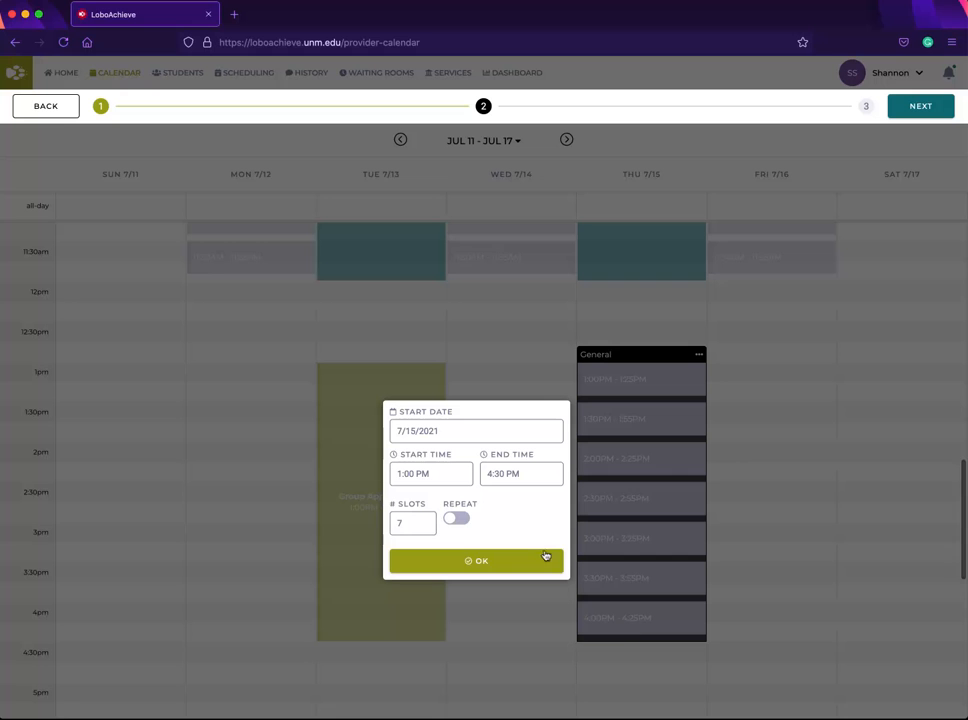
{"action": "left_click", "coordinate": [456, 518]}
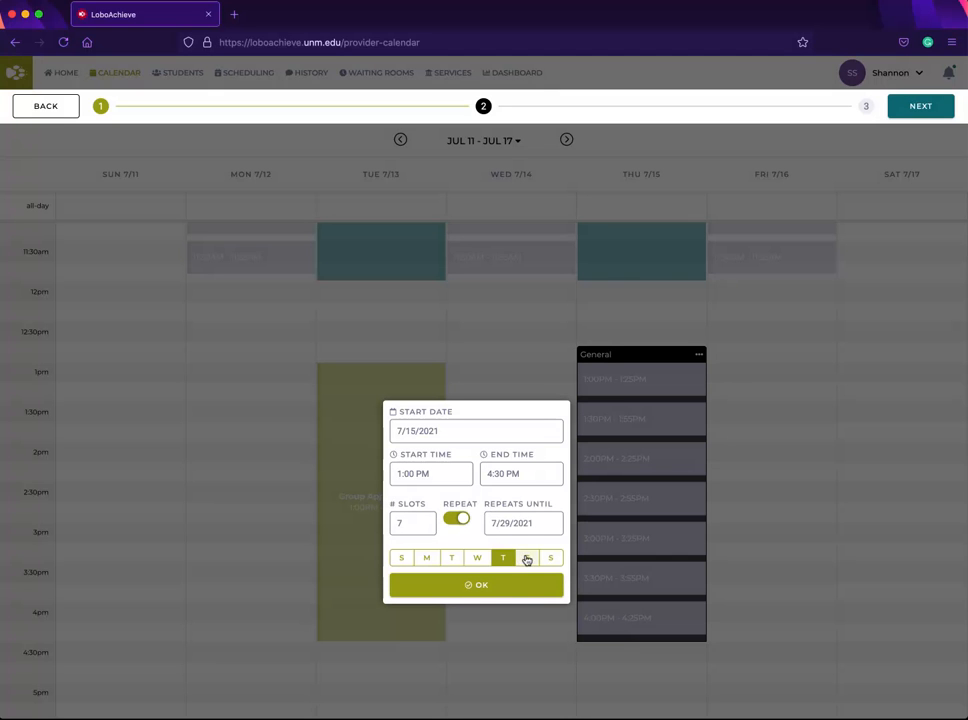
{"action": "left_click", "coordinate": [526, 557]}
{"action": "left_click", "coordinate": [505, 586]}
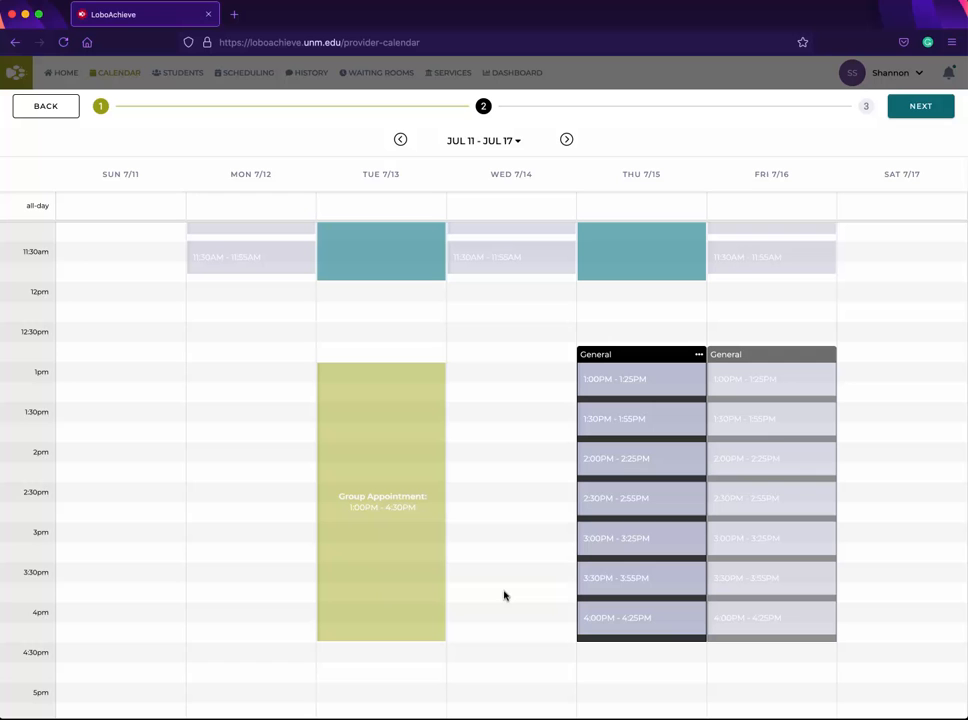
Step: Continue to the summary and create the recurring availability block
{"action": "left_click", "coordinate": [932, 105]}
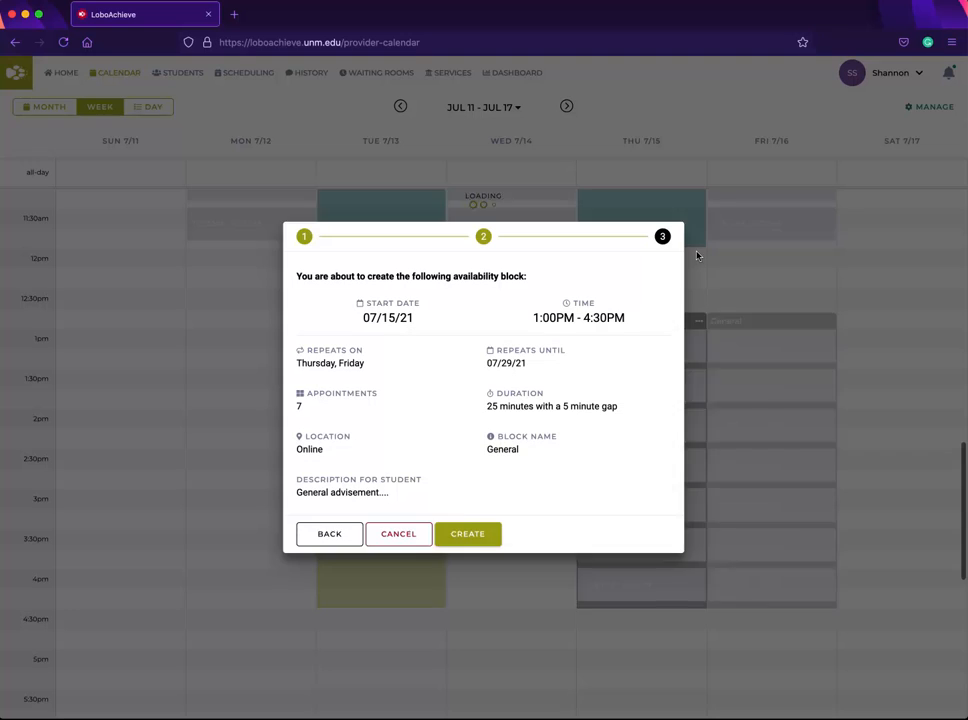
{"action": "left_click", "coordinate": [464, 534]}
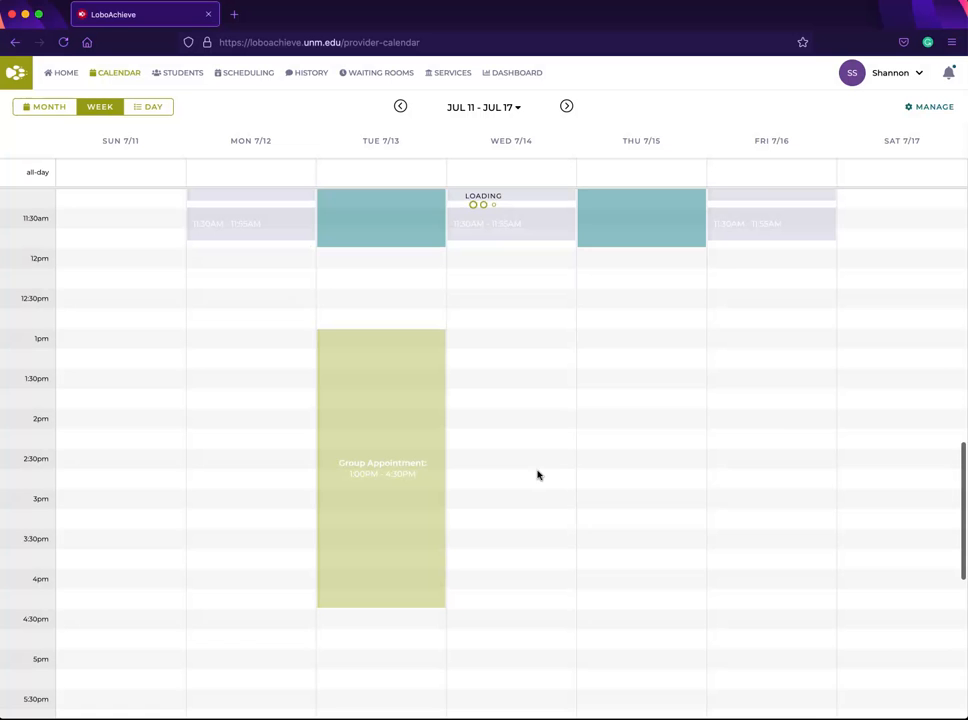
{"action": "scroll", "coordinate": [626, 467], "scroll_direction": "up", "scroll_amount": 2}
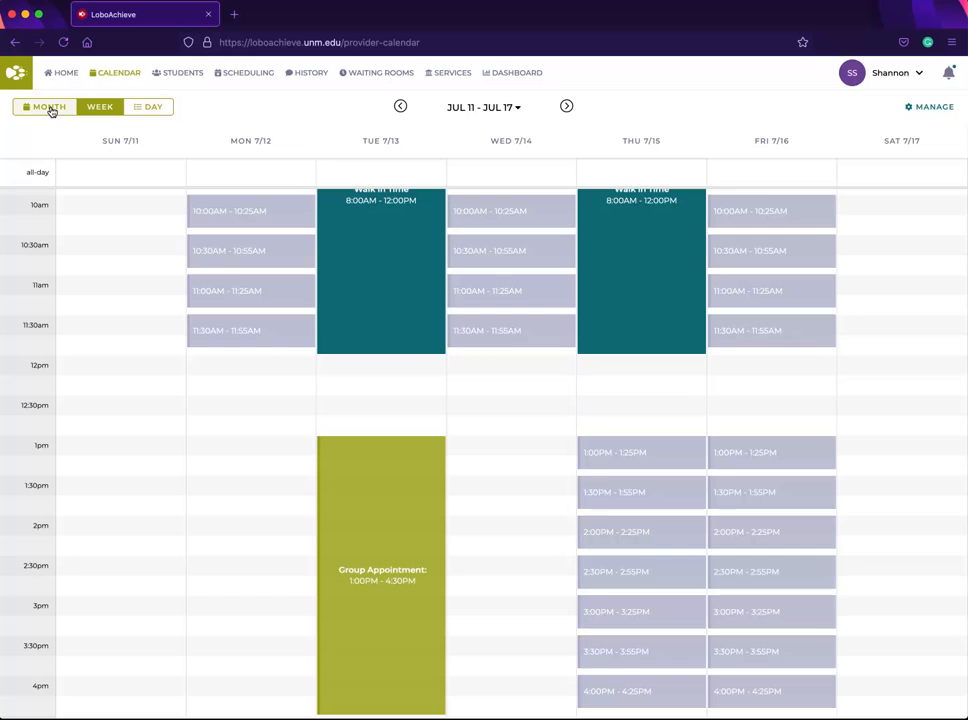
Step: Switch to month view and cancel the student's Jul 12 appointment with Replace Slot checked
{"action": "left_click", "coordinate": [50, 108]}
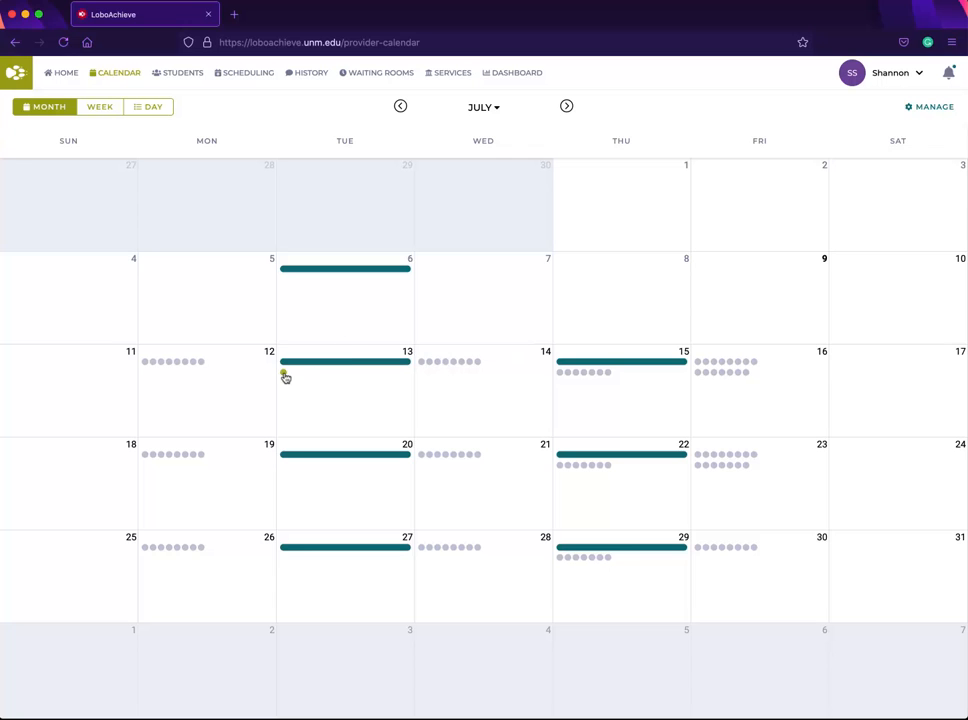
{"action": "mouse_move", "coordinate": [285, 377]}
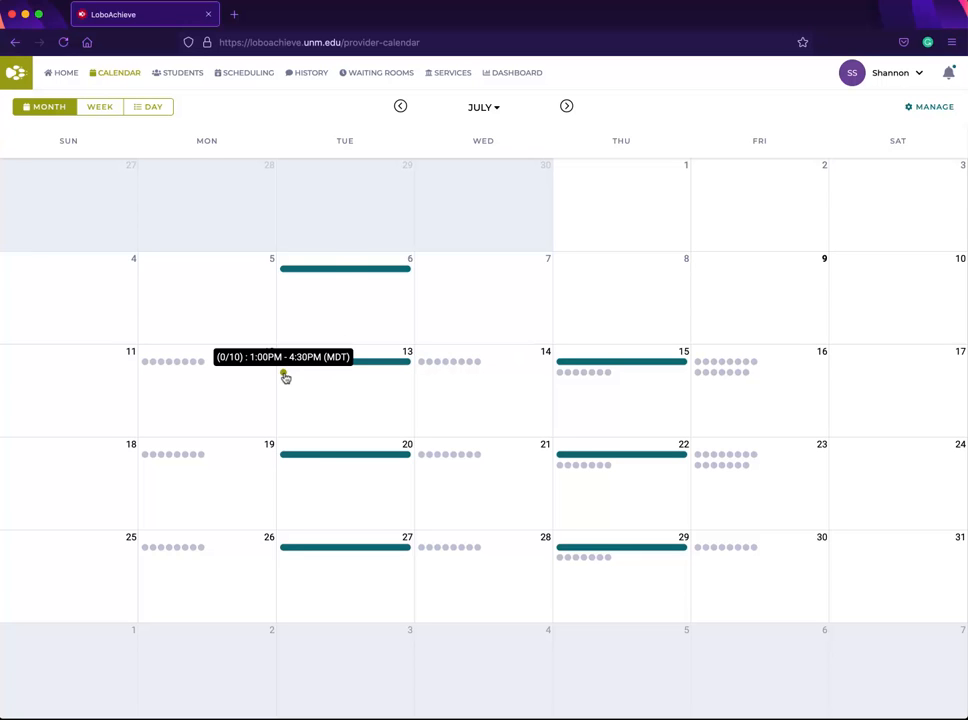
{"action": "left_click", "coordinate": [165, 363]}
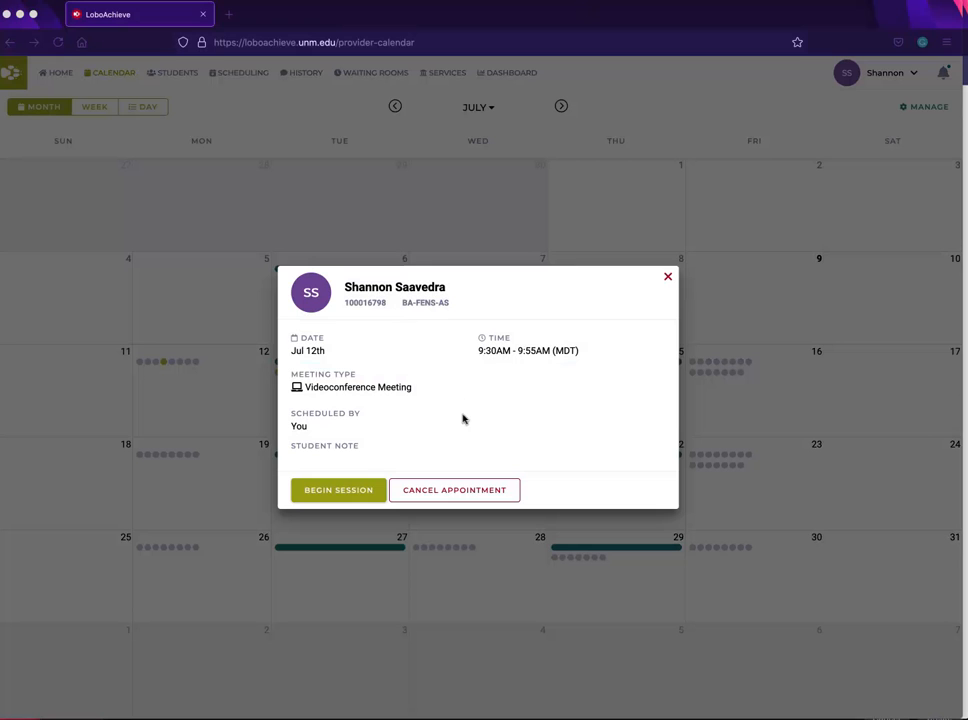
{"action": "left_click", "coordinate": [457, 490]}
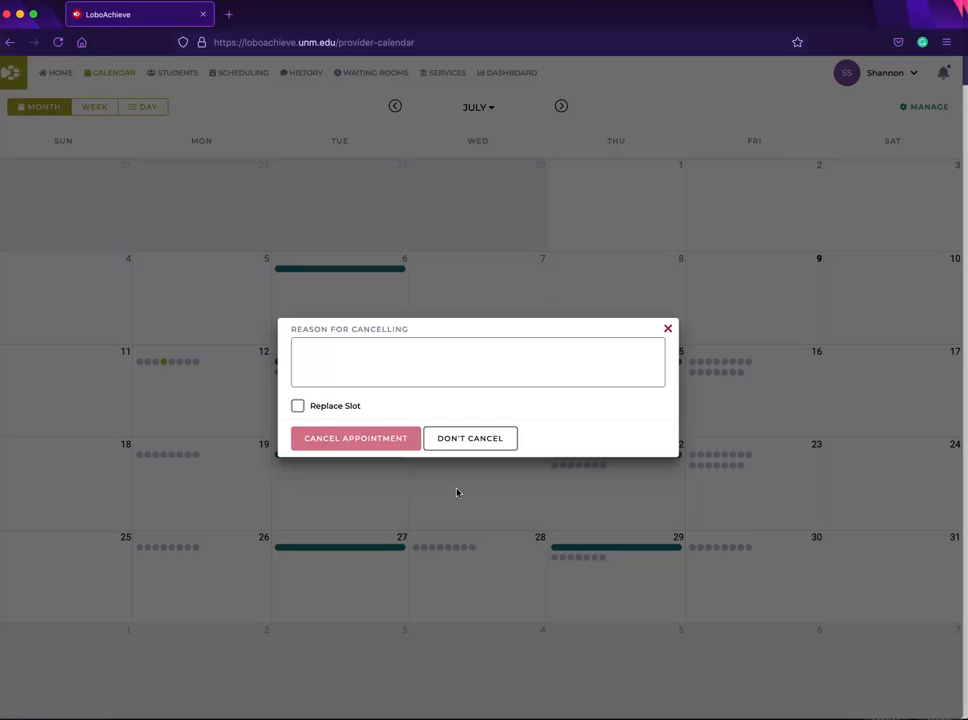
{"action": "left_click", "coordinate": [365, 350]}
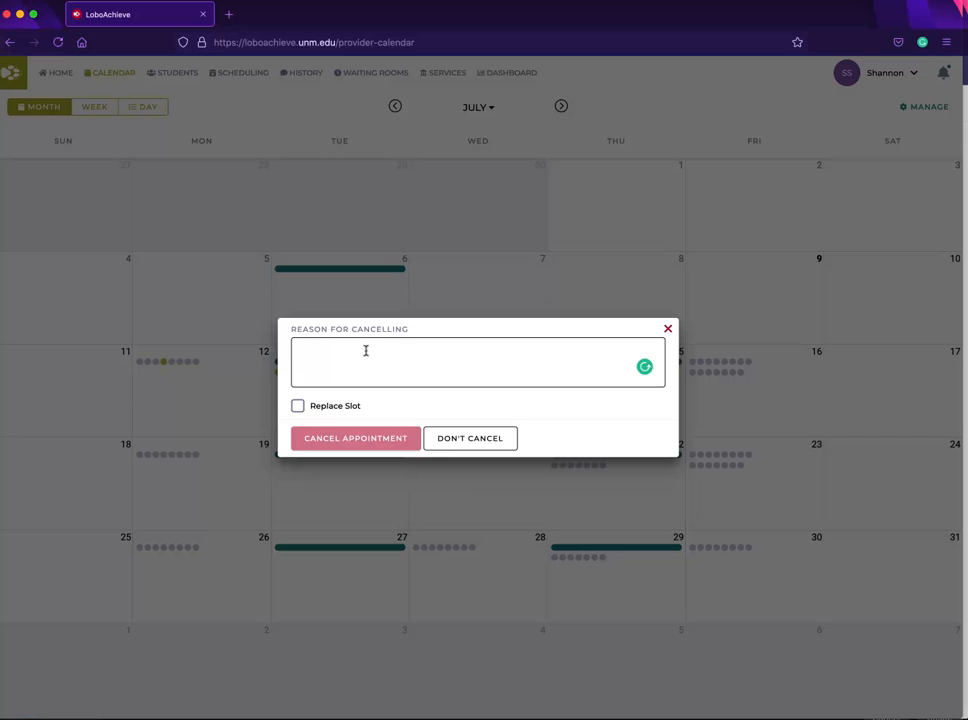
{"action": "left_click", "coordinate": [298, 406]}
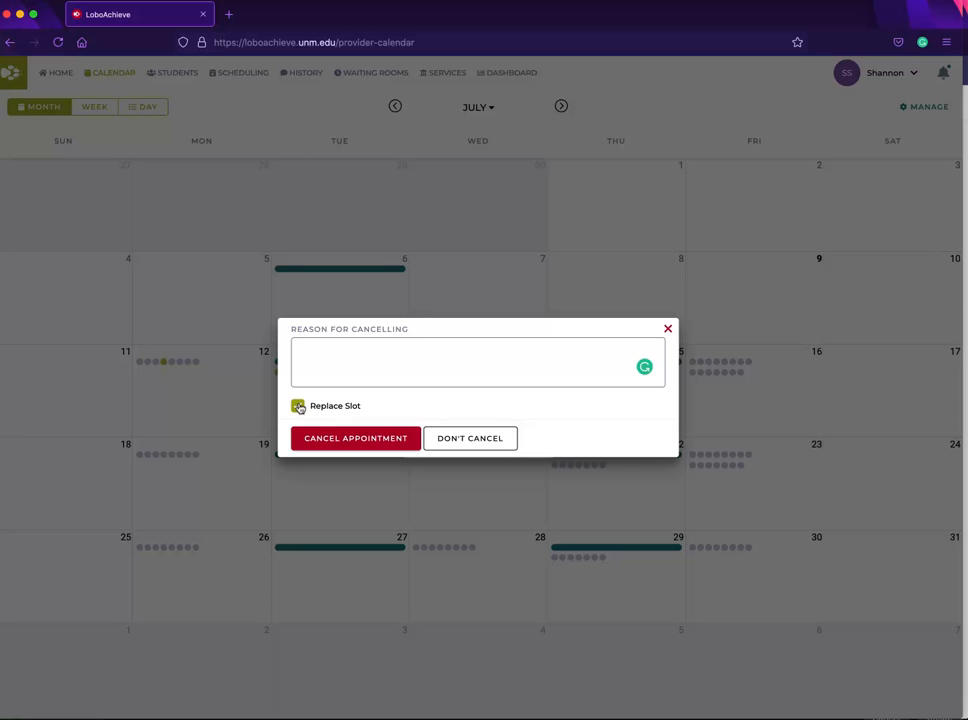
{"action": "left_click", "coordinate": [356, 438]}
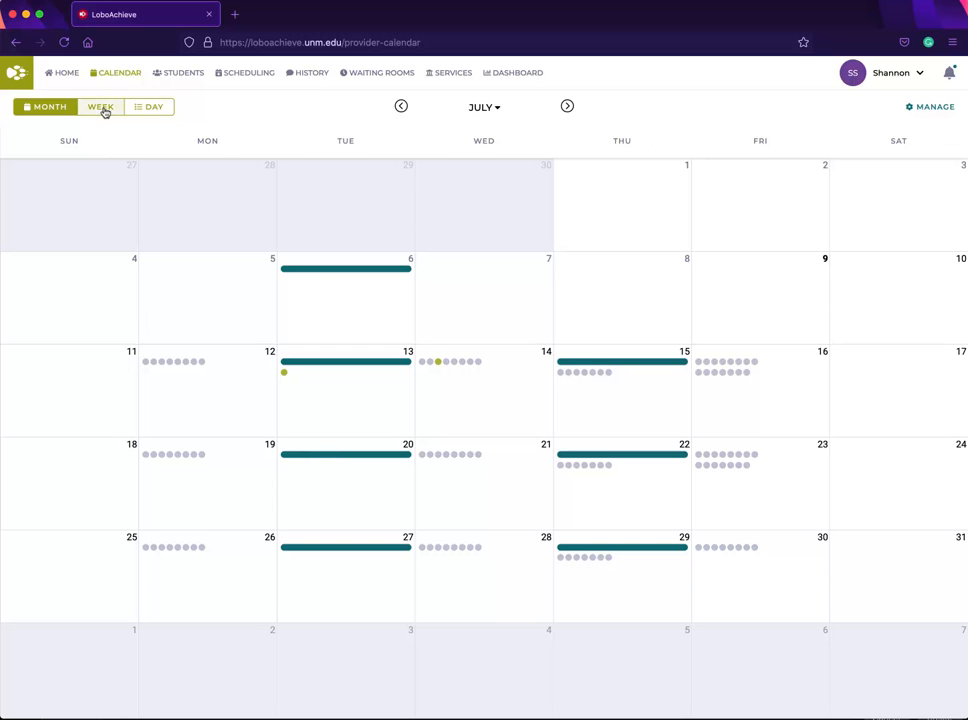
Step: Return to week view and remove all blocks of the recurring Walk In Time on Tuesday Jul 13
{"action": "left_click", "coordinate": [103, 108]}
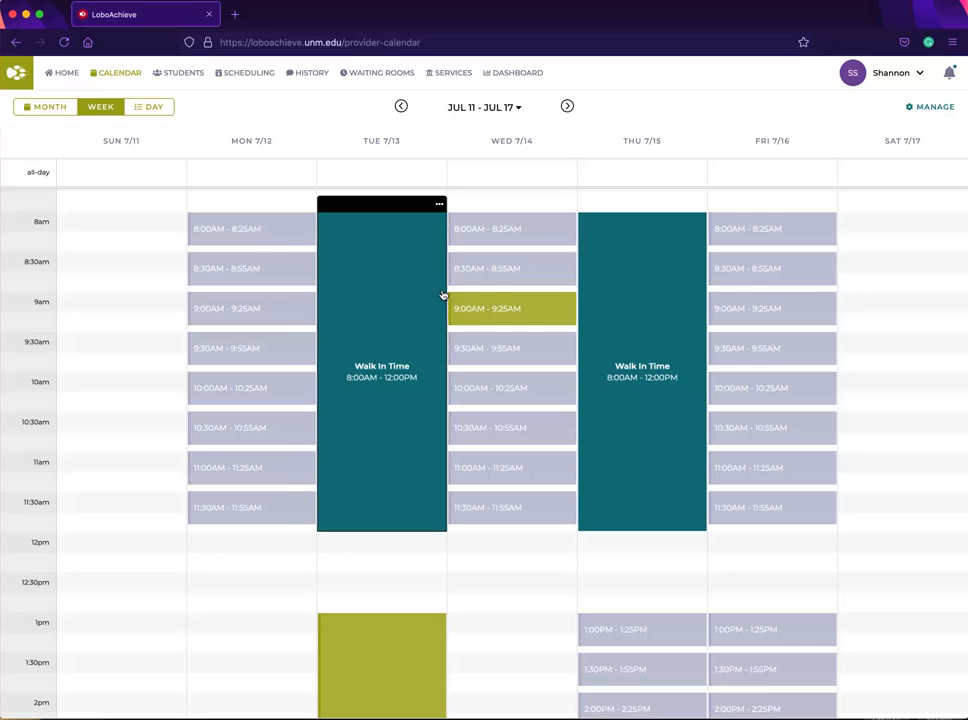
{"action": "left_click", "coordinate": [443, 209]}
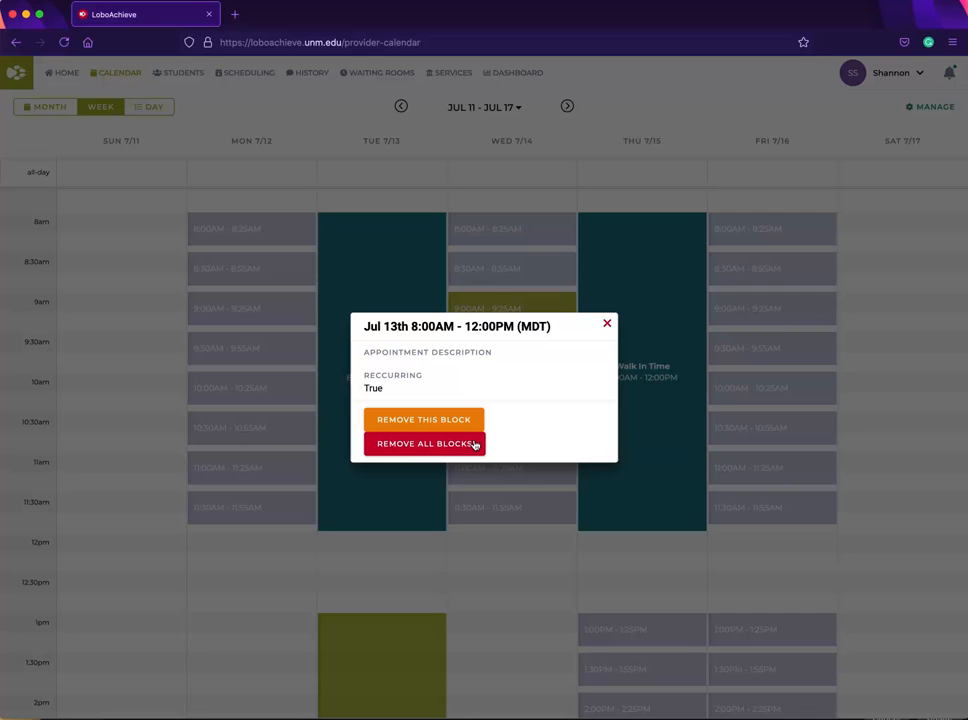
{"action": "left_click", "coordinate": [430, 451]}
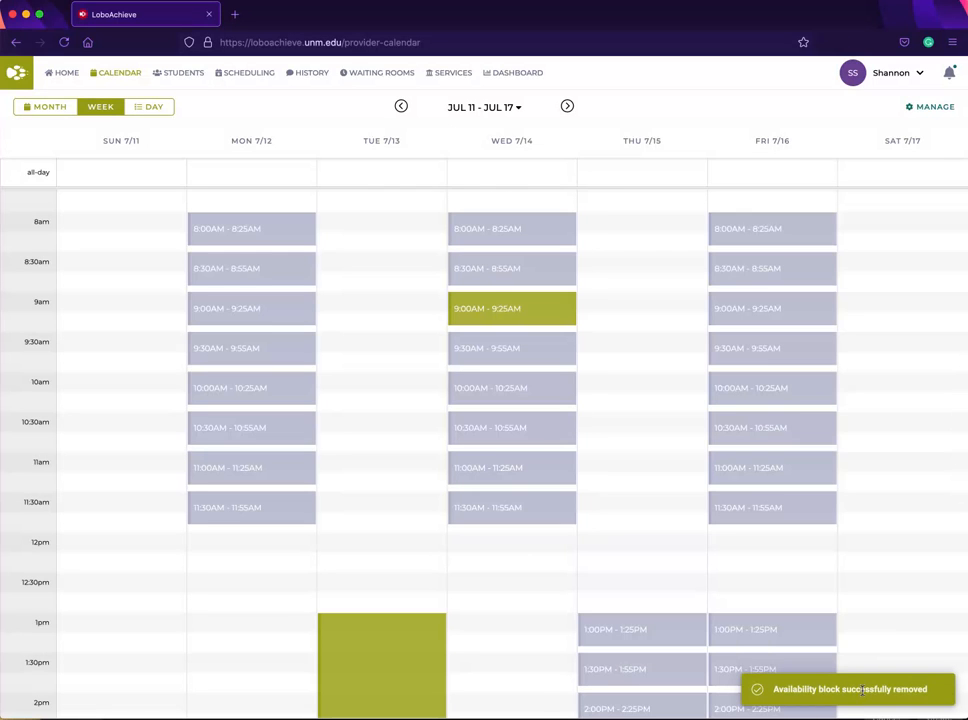
Step: Remove the unscheduled 8:00 AM and 10:00 AM slots on Wednesday Jul 14
{"action": "left_click", "coordinate": [556, 230]}
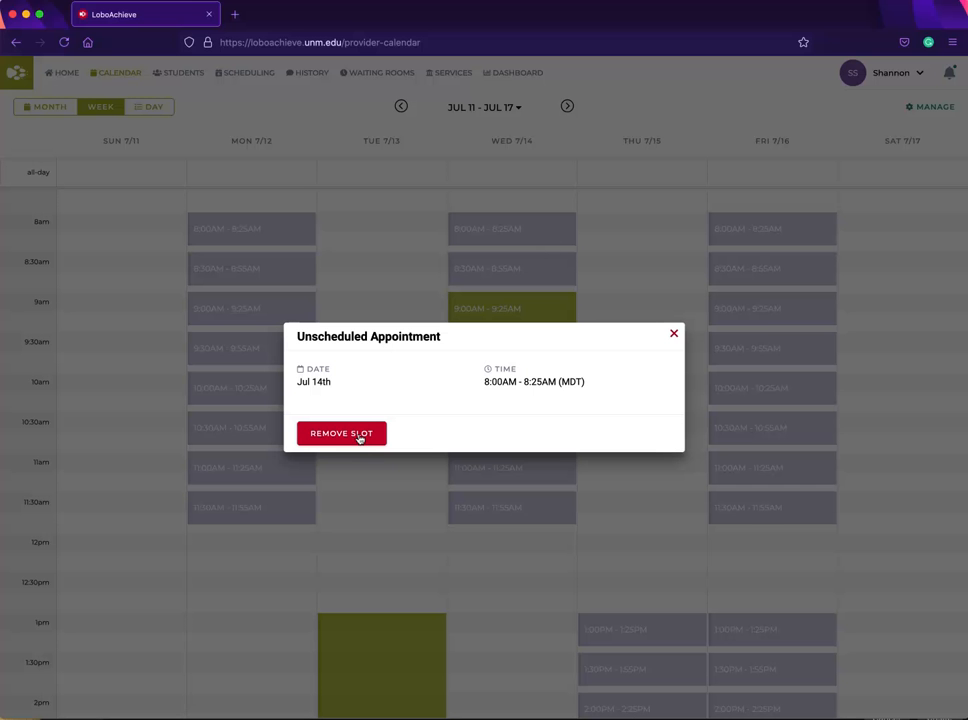
{"action": "left_click", "coordinate": [359, 436]}
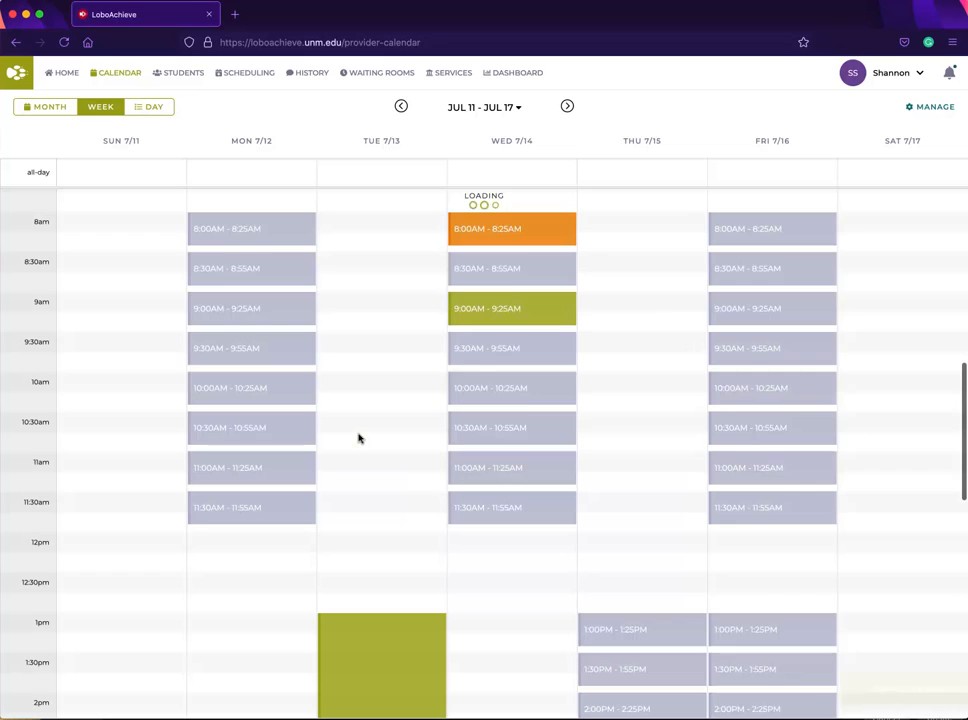
{"action": "left_click", "coordinate": [508, 393]}
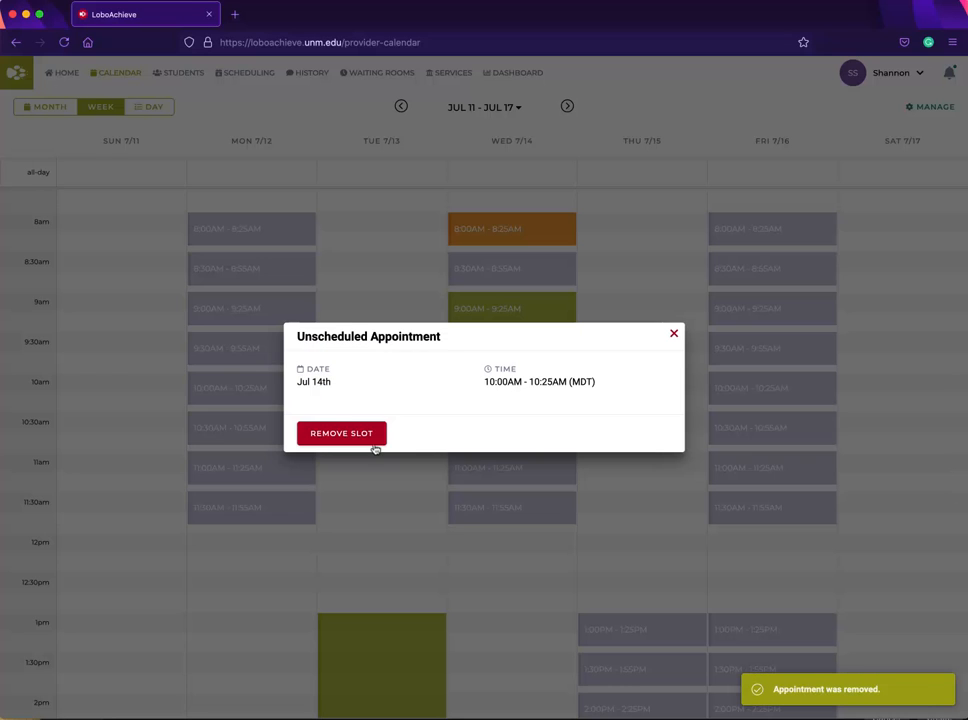
{"action": "left_click", "coordinate": [356, 433]}
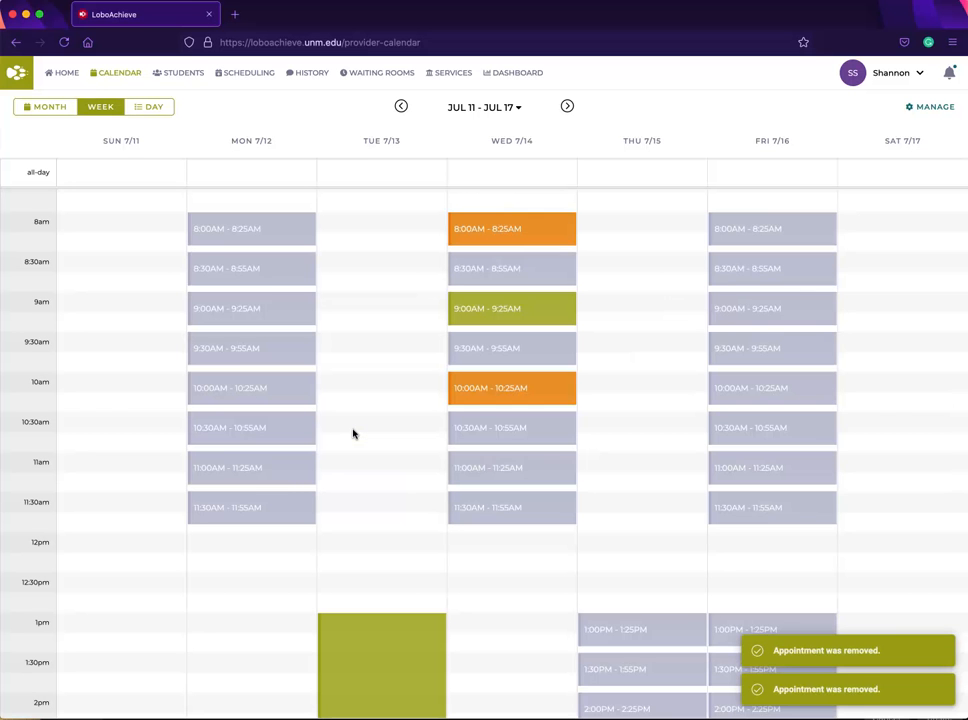
Step: Cancel the group appointment on Tuesday Jul 13 and confirm the cancellation
{"action": "left_click", "coordinate": [377, 648]}
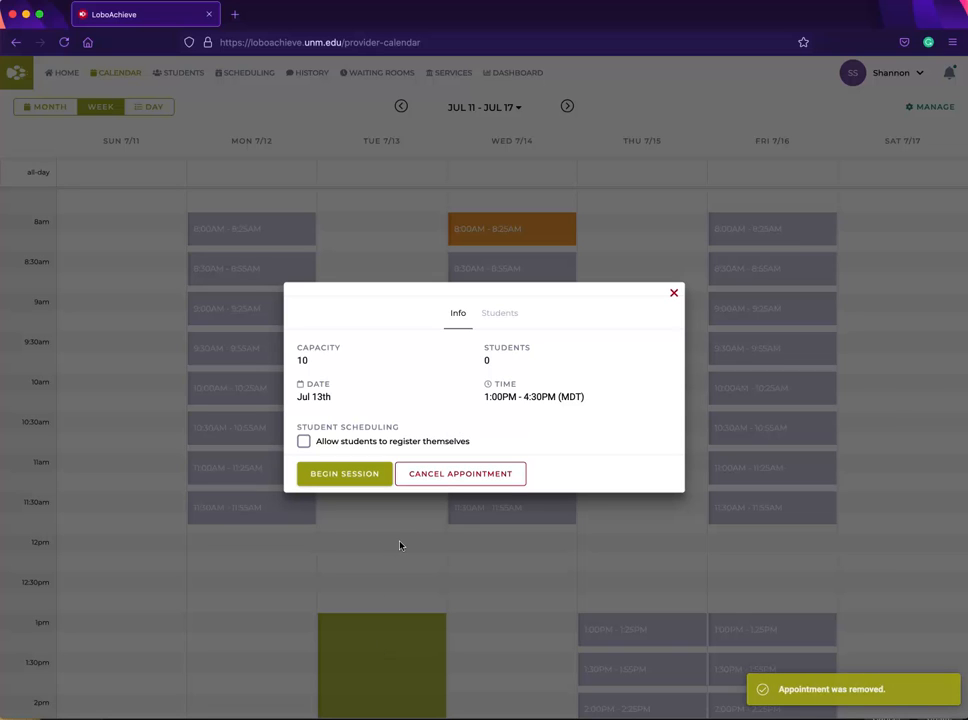
{"action": "left_click", "coordinate": [444, 476]}
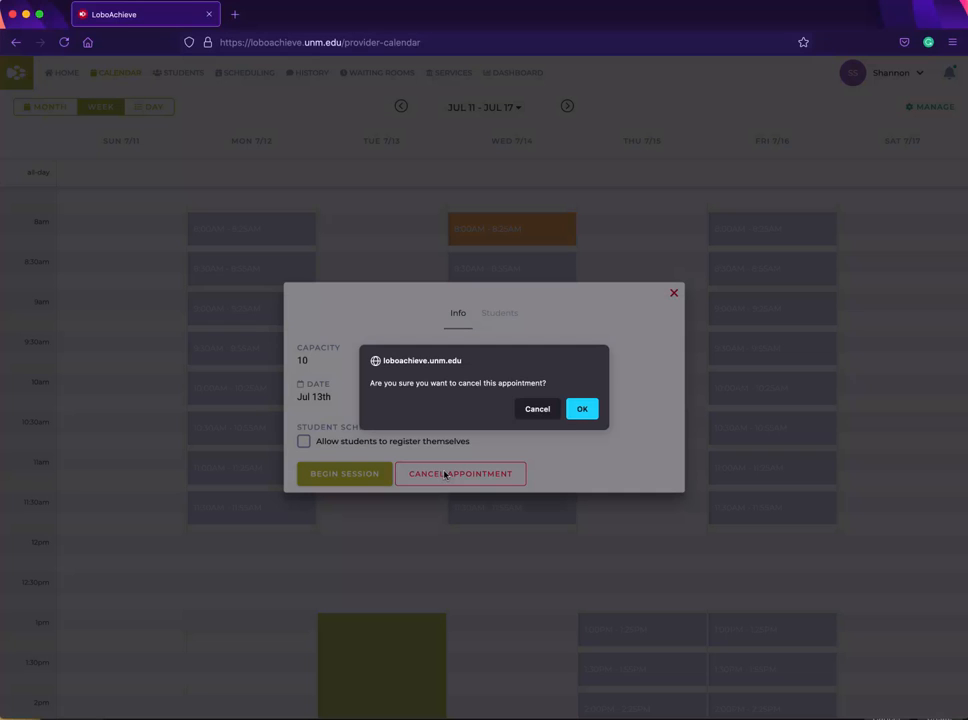
{"action": "left_click", "coordinate": [585, 412]}
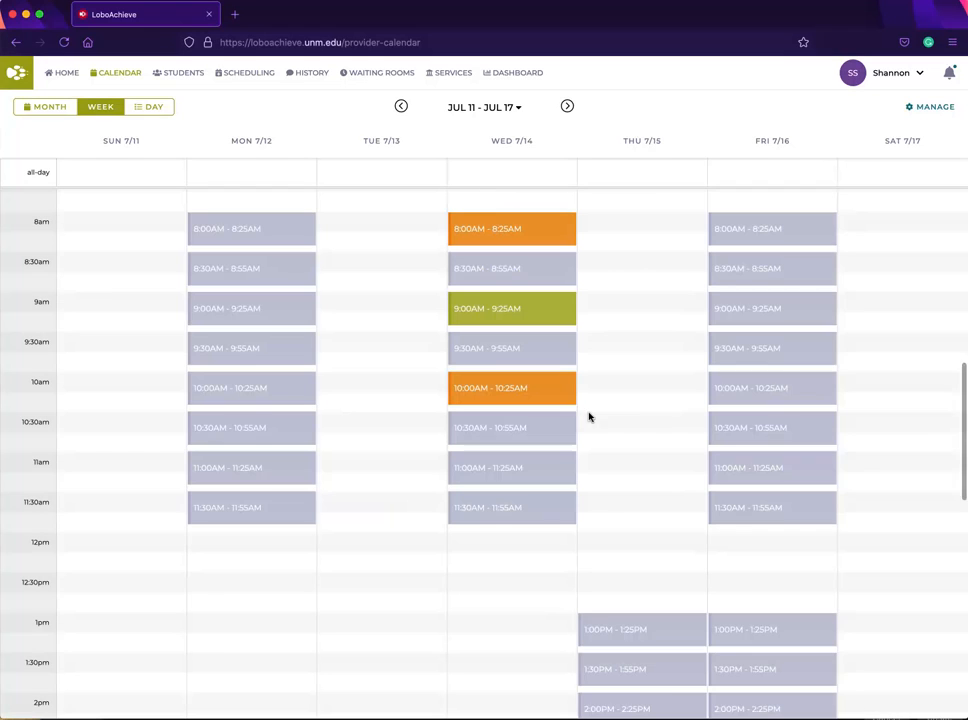
{"action": "mouse_move", "coordinate": [627, 629]}
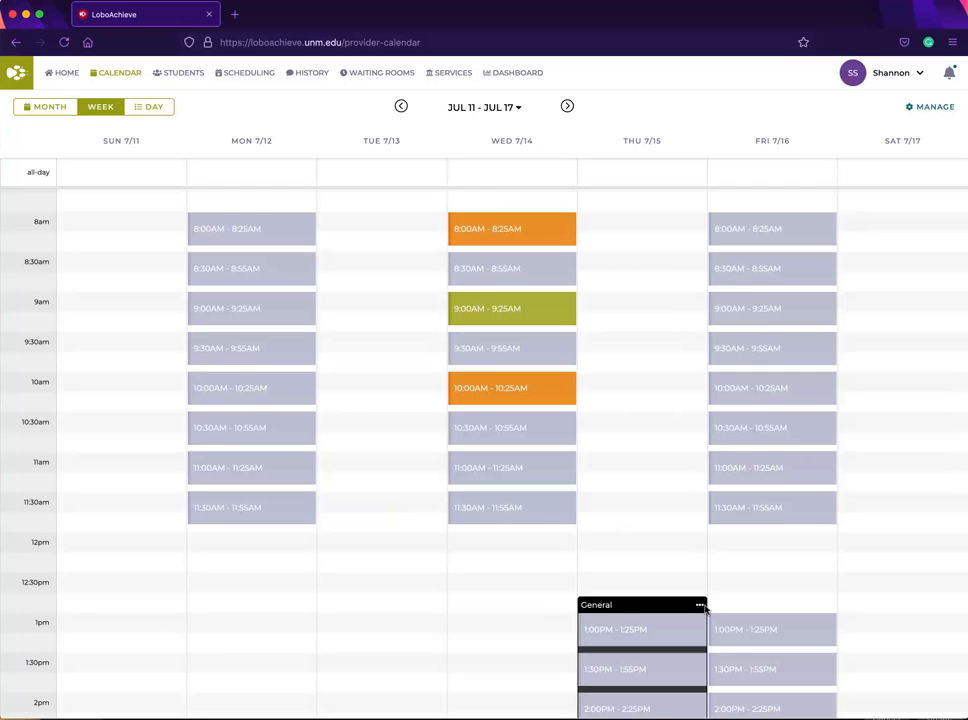